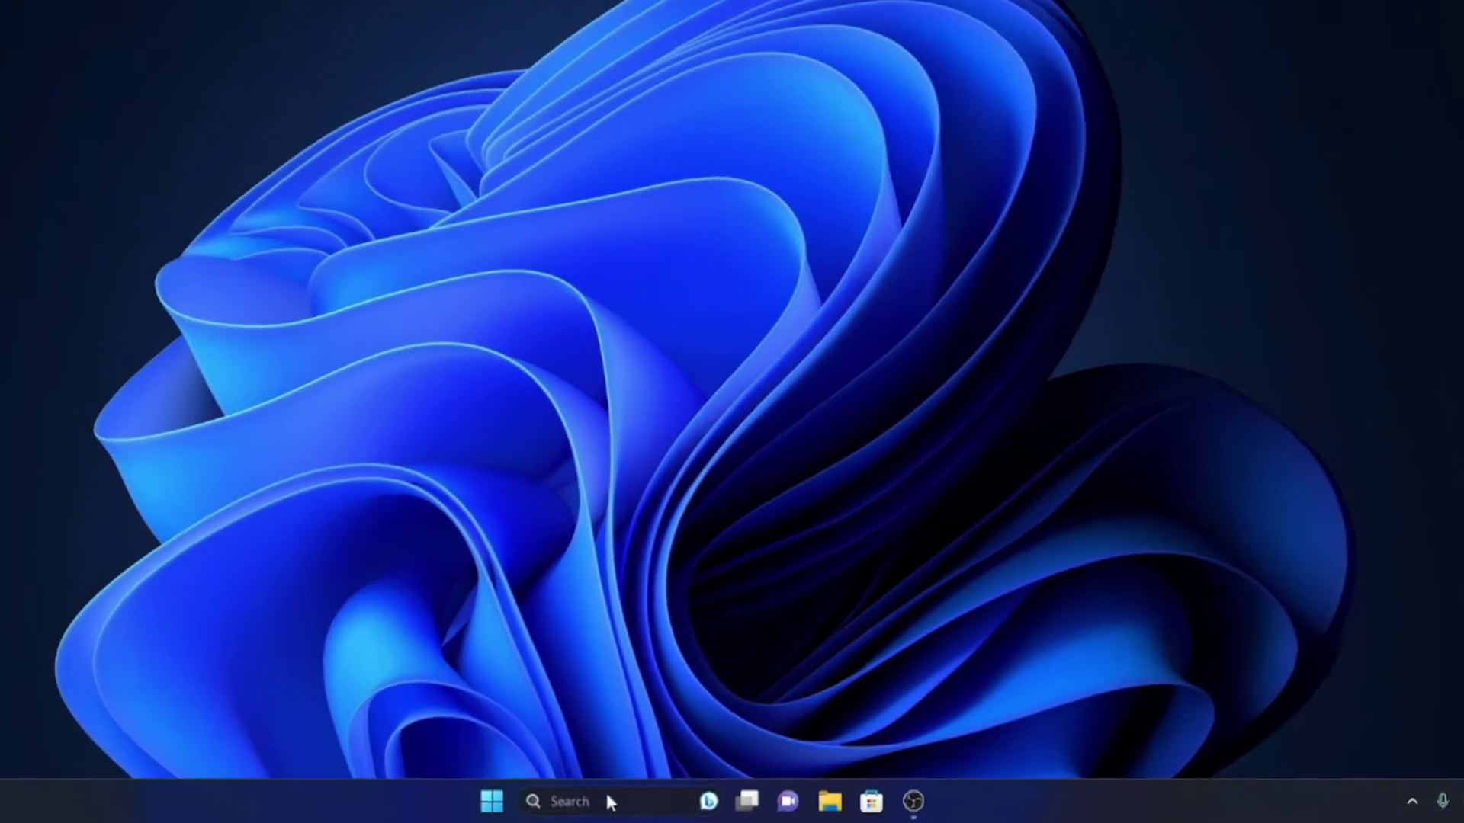
- Launch the Microsoft Store app by searching 'microsoft store' in Windows Search
click(656, 802)
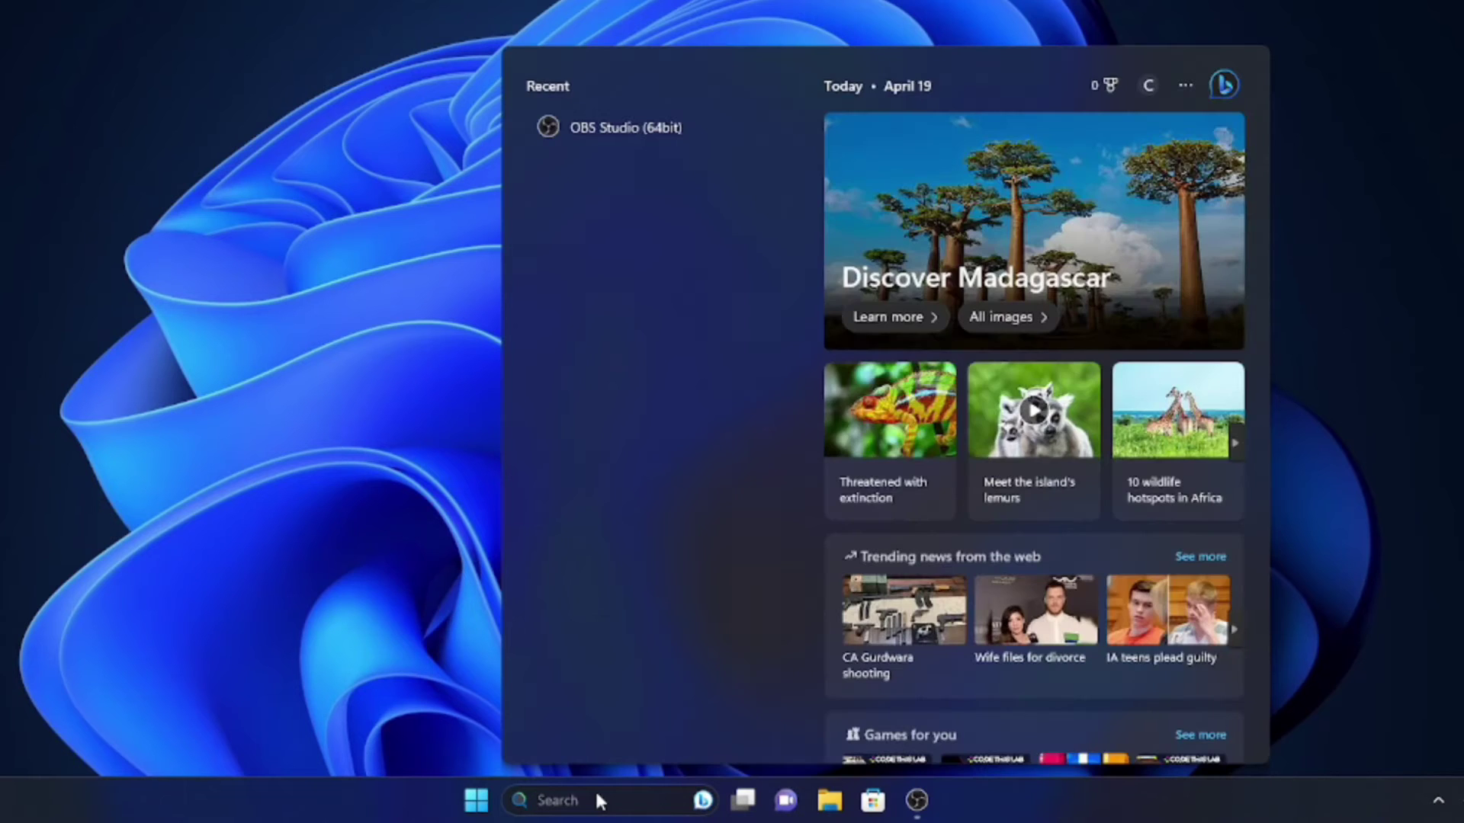
text(microsoft store)
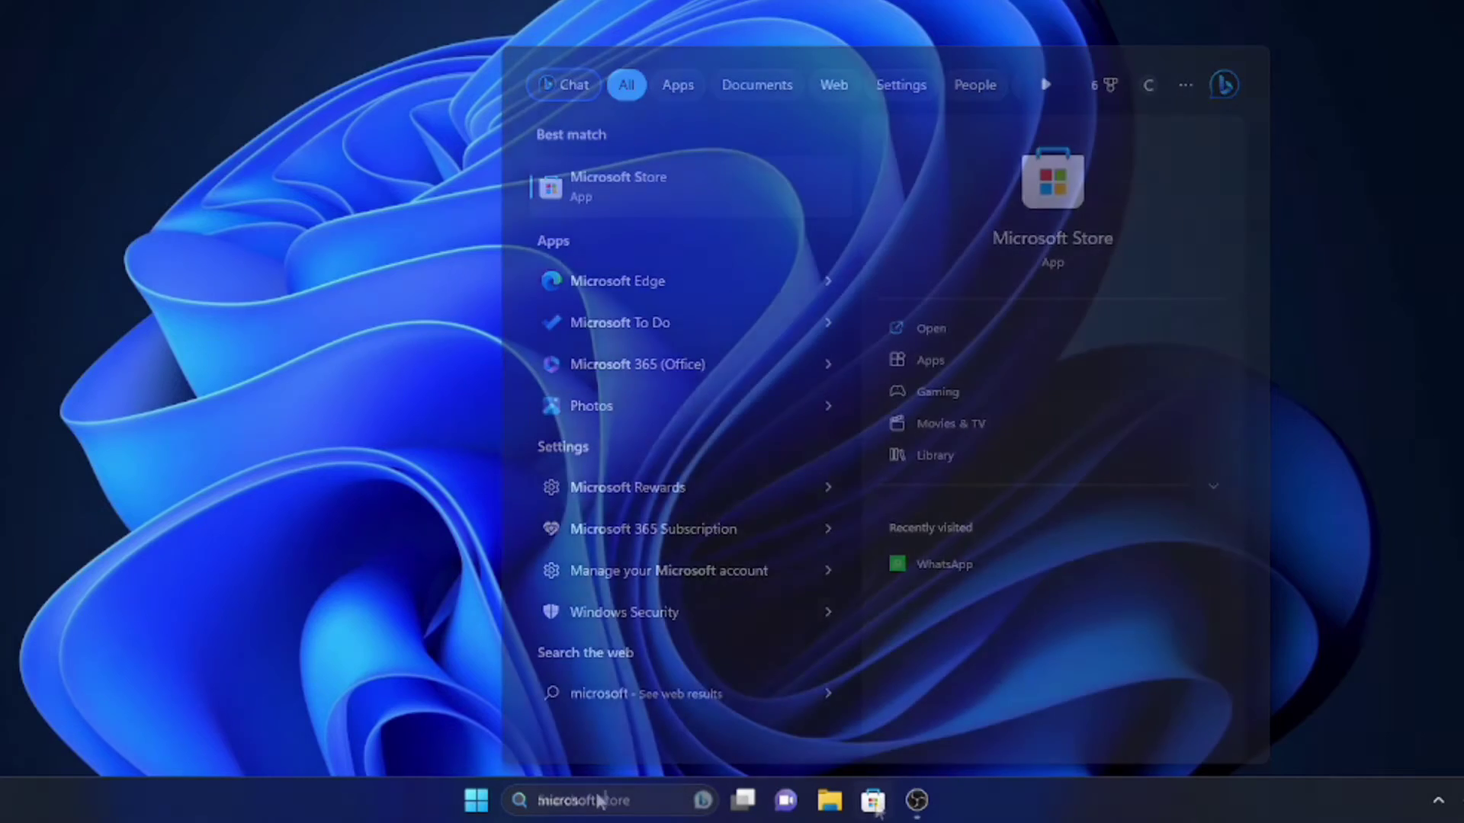
key(Return)
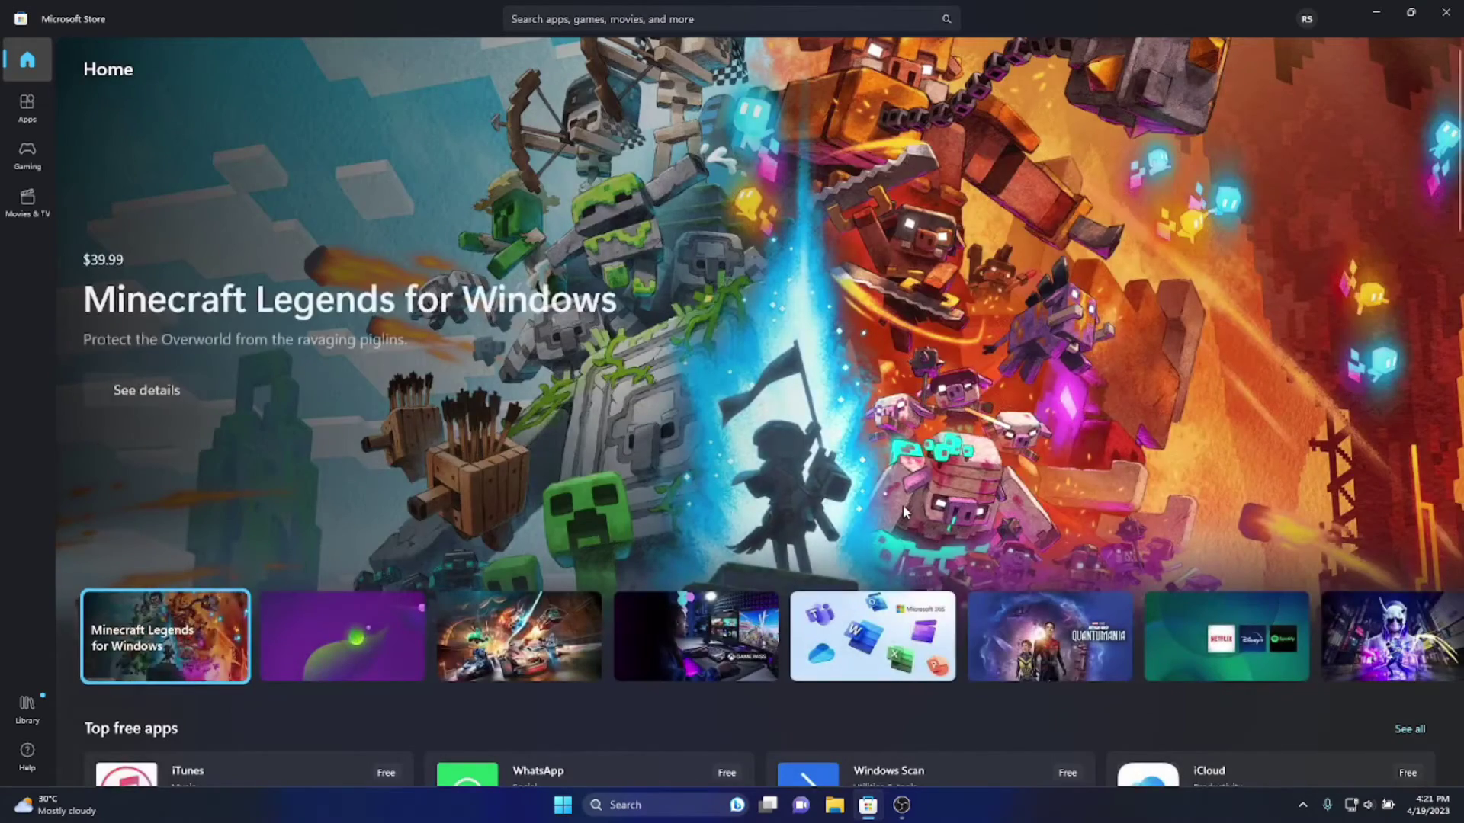
- Search the Store for 'facebook' and open Meta's Facebook app page
click(1306, 19)
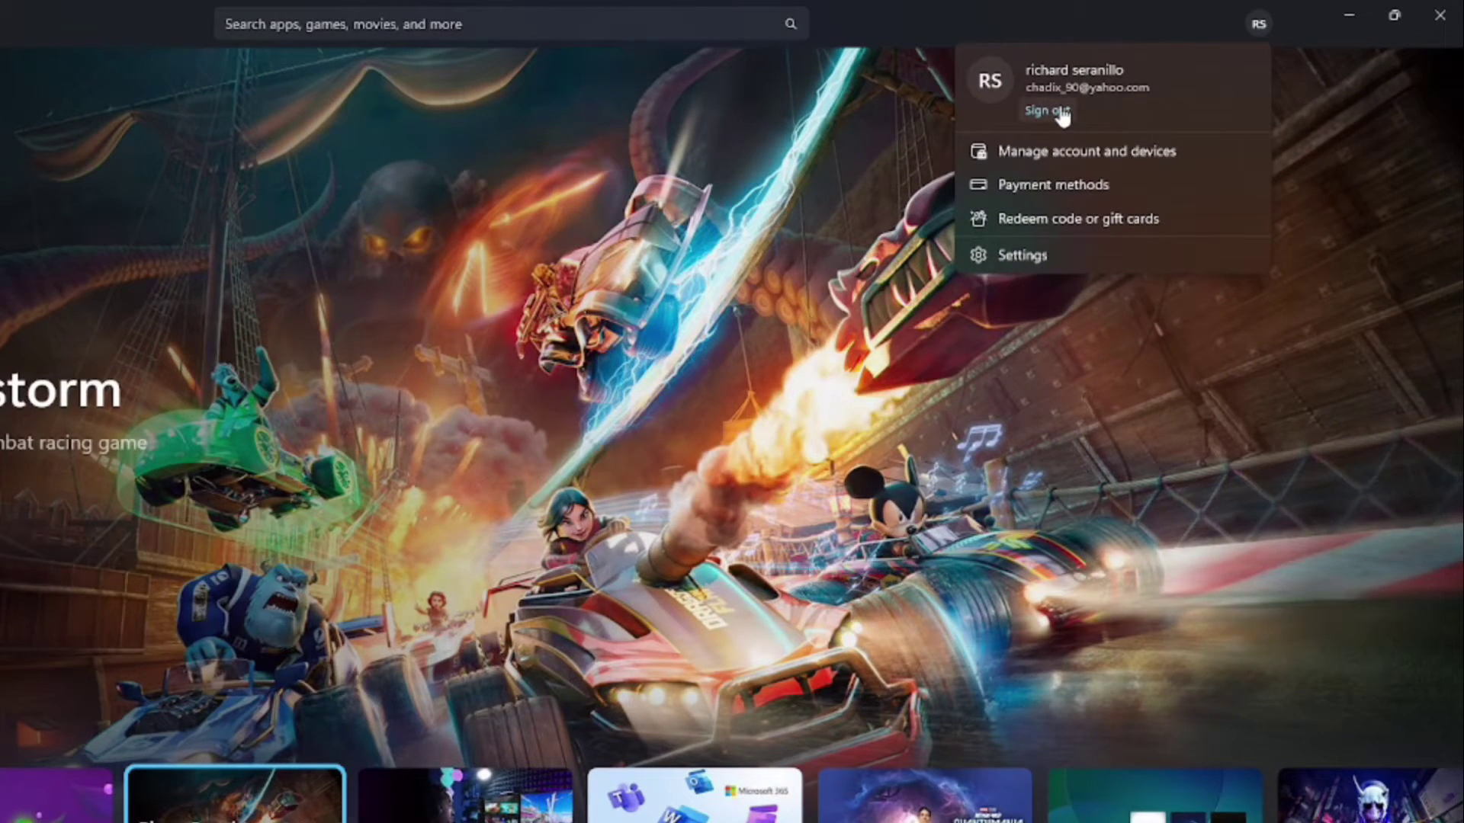
click(1008, 1)
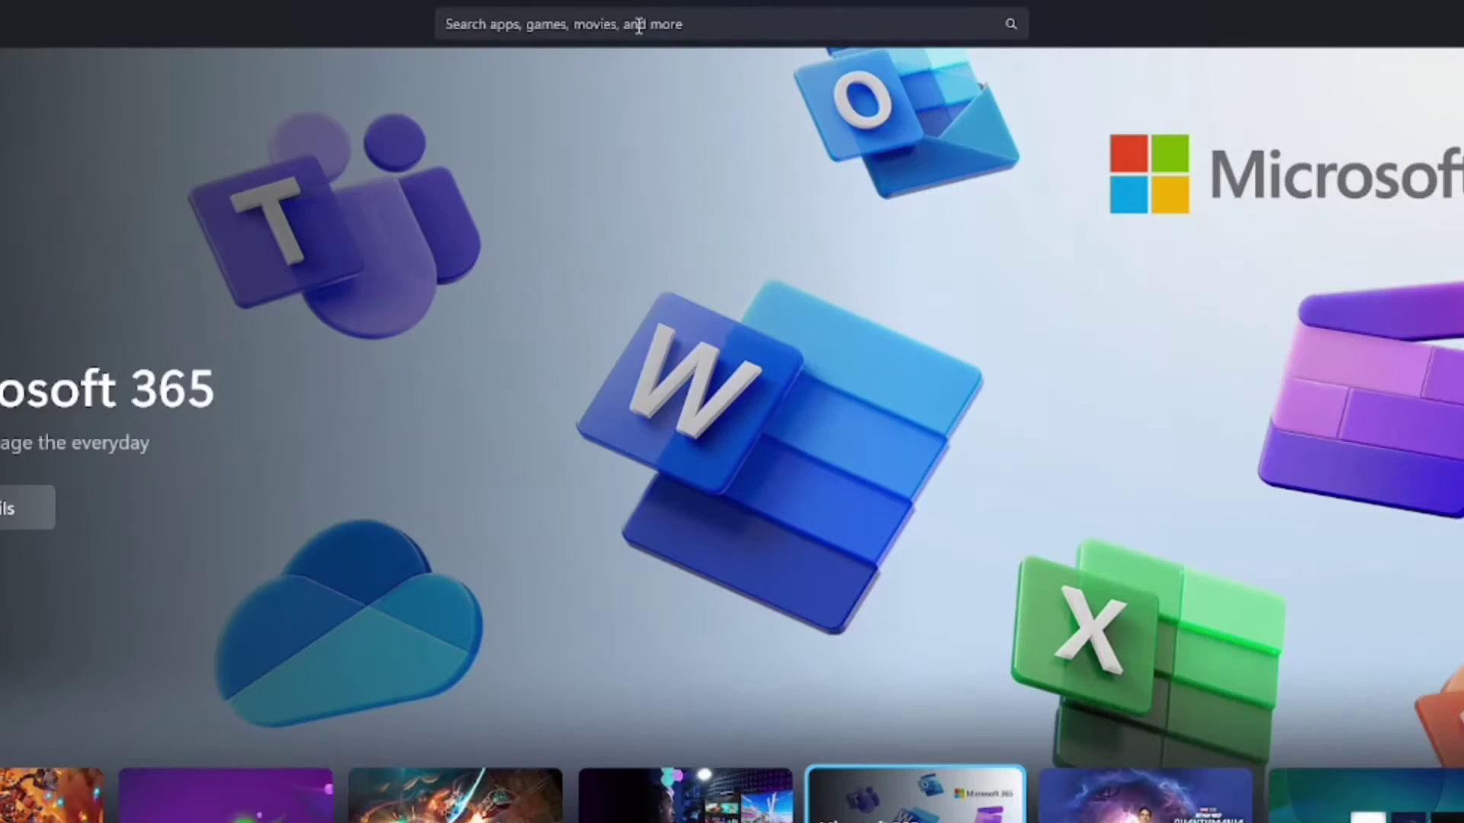
click(783, 27)
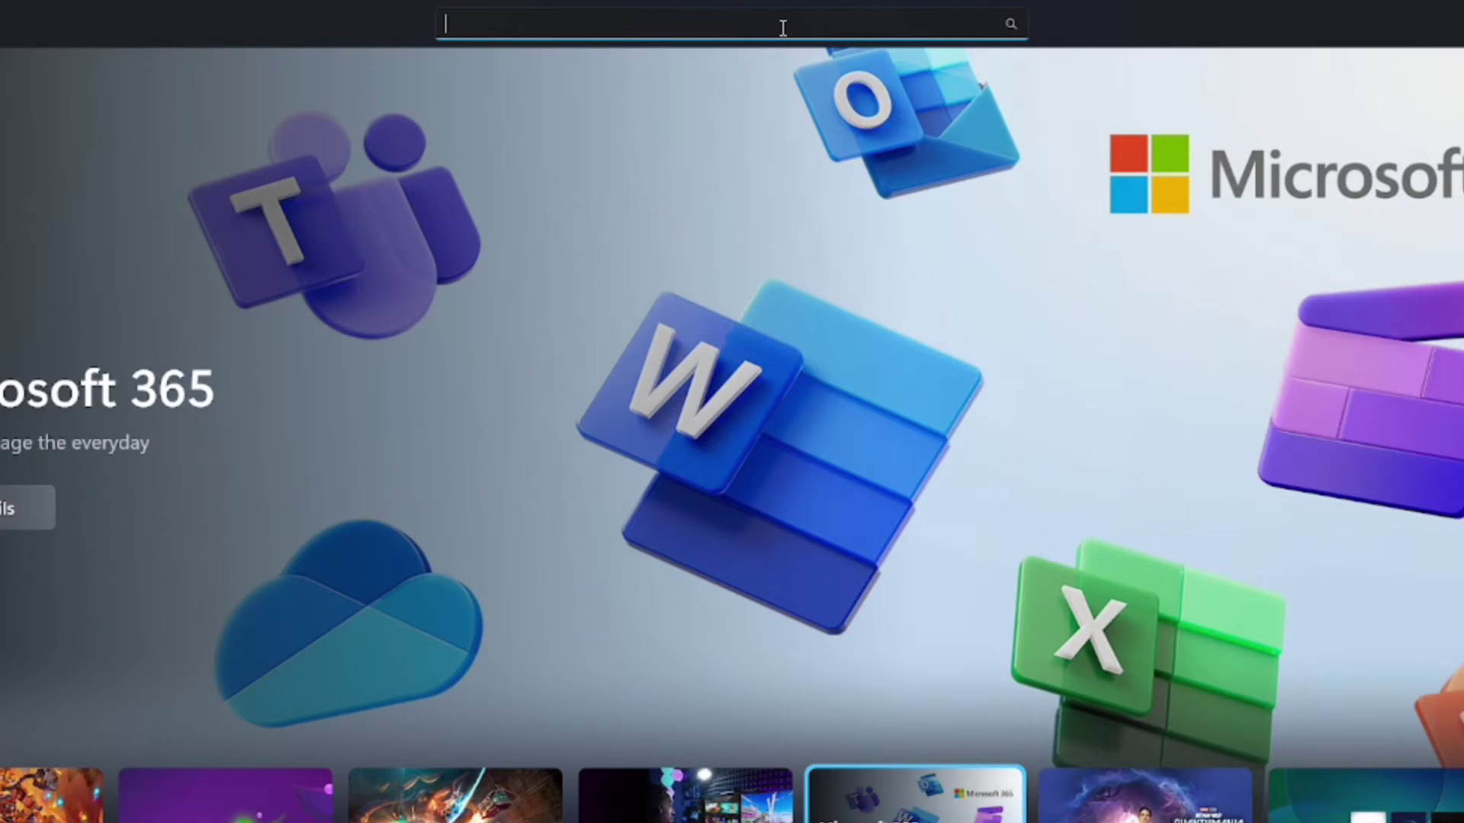
text(facebook)
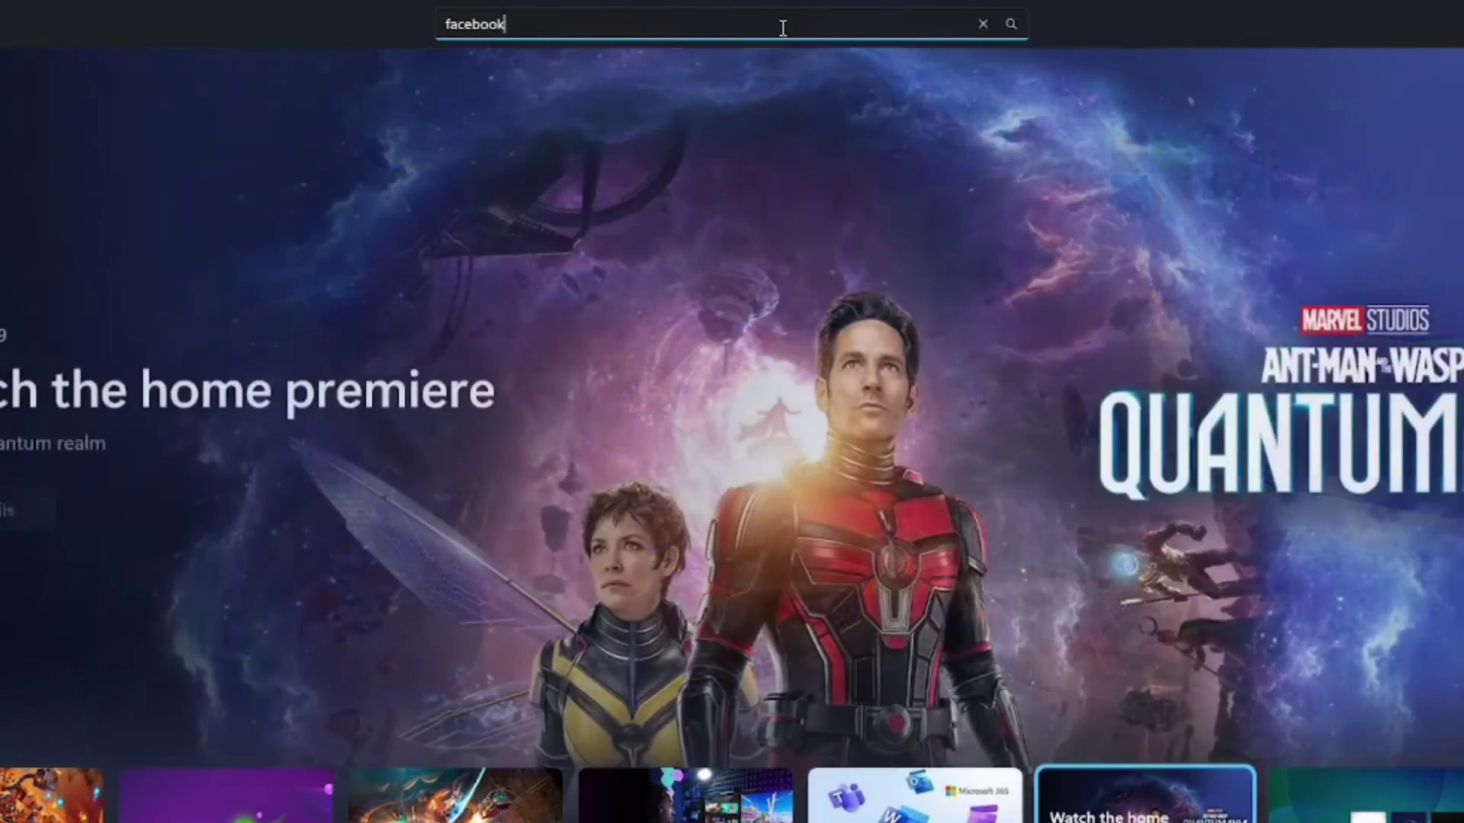
key(Return)
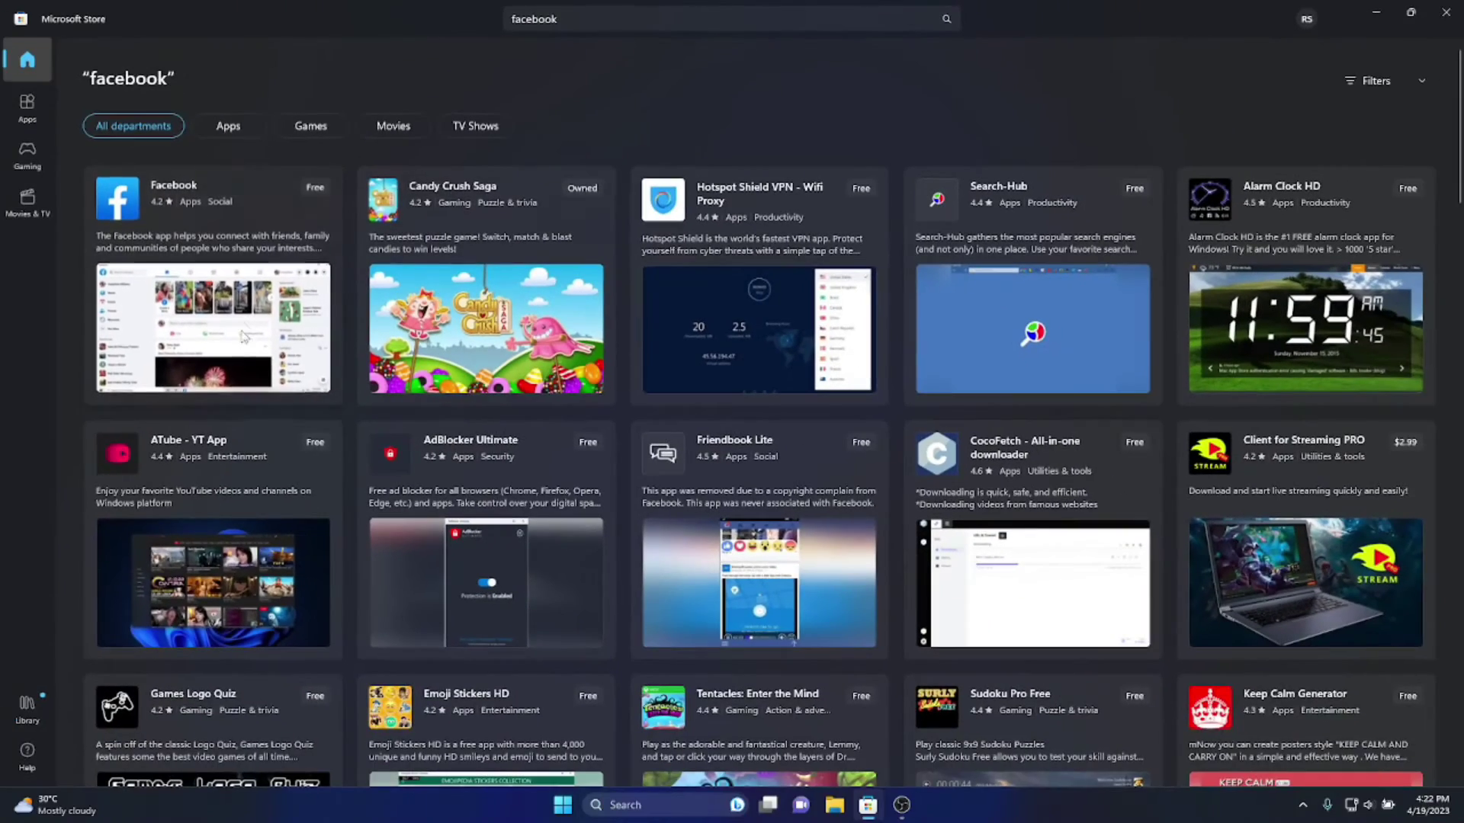
click(215, 325)
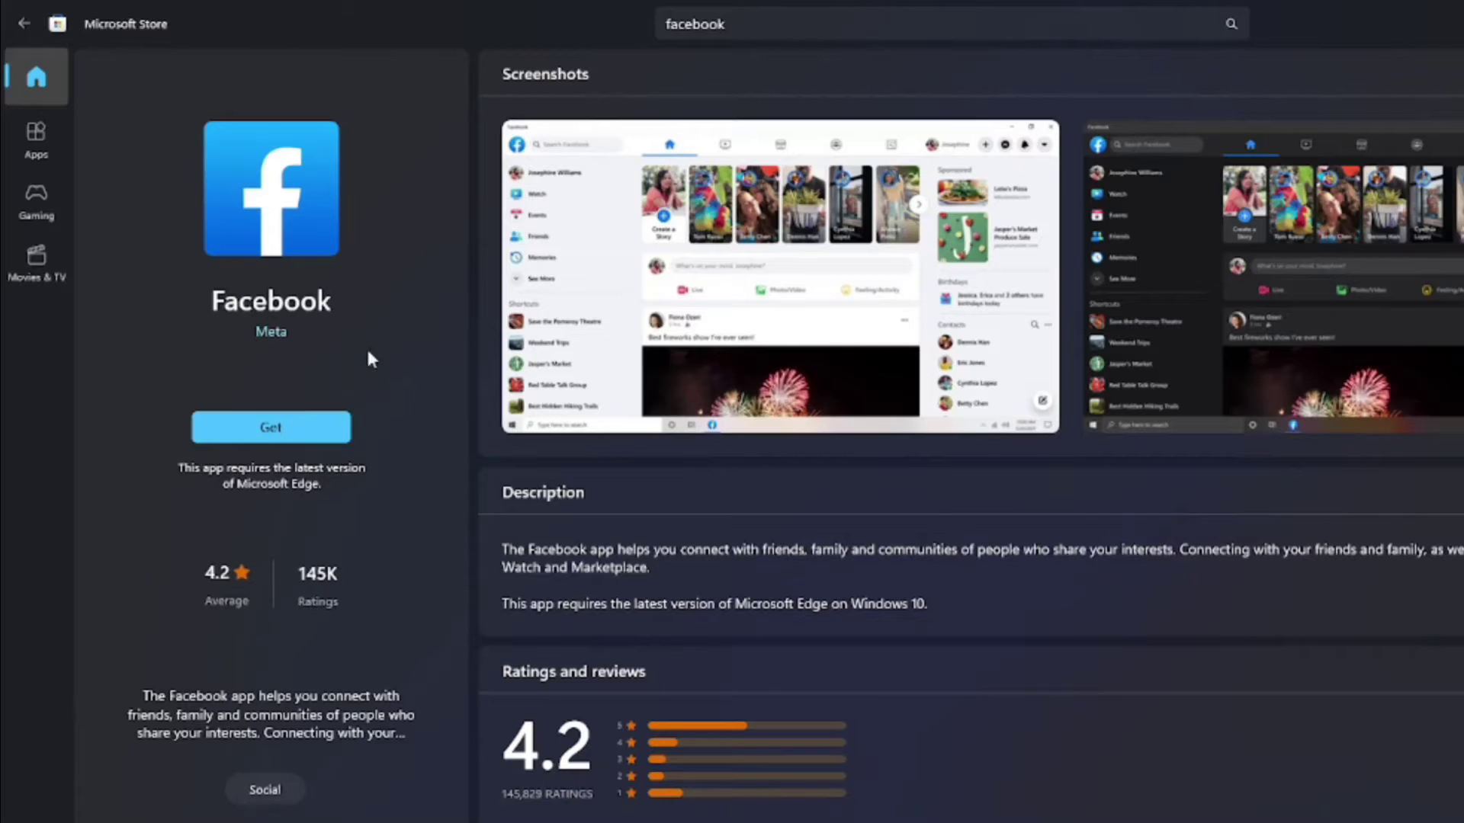
- Install Facebook with Get and open it once installation finishes
click(309, 423)
click(274, 430)
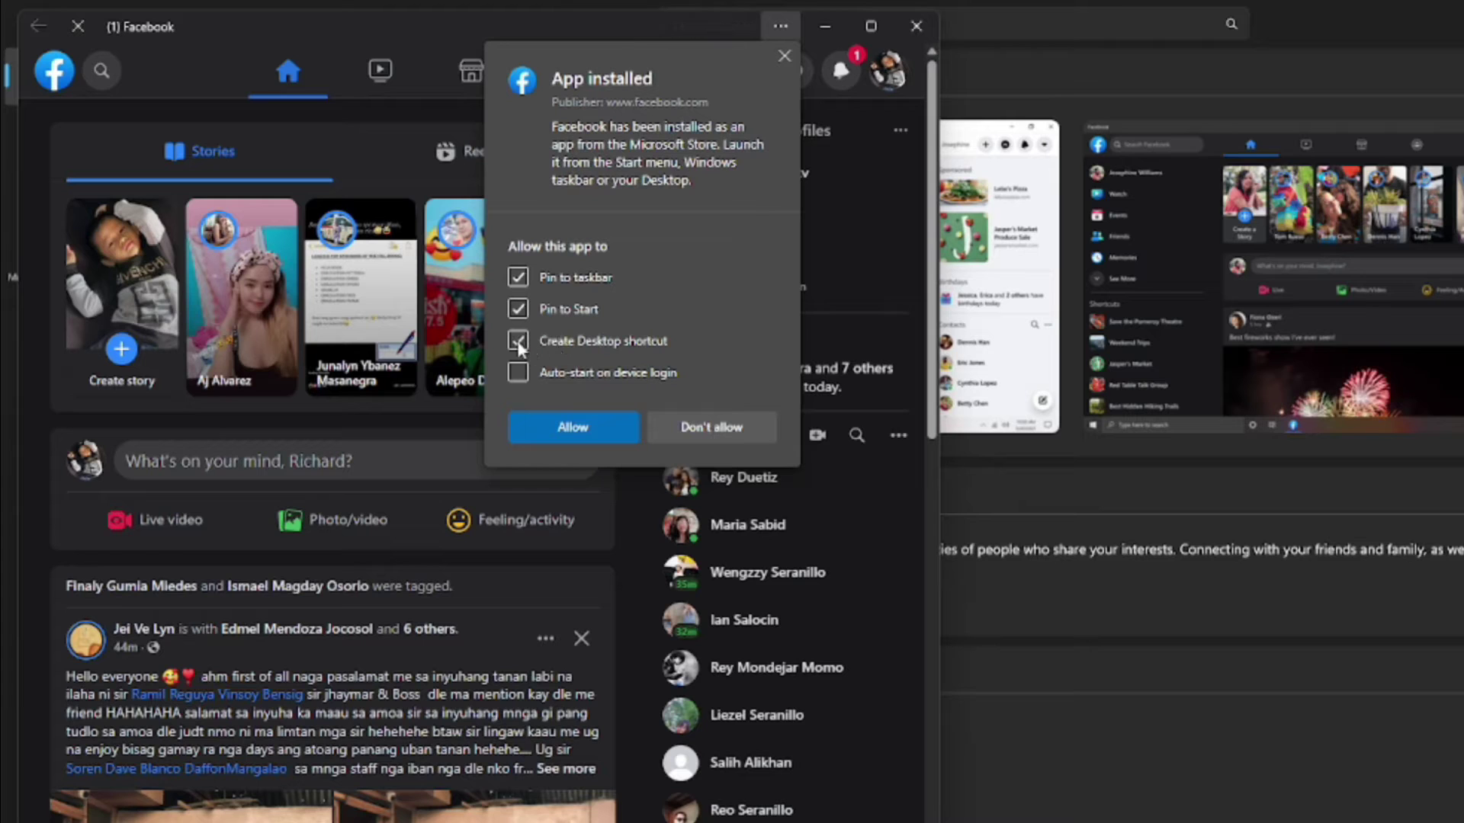
- Allow Facebook's taskbar, Start and desktop shortcuts, then maximize its window on the feed
click(579, 430)
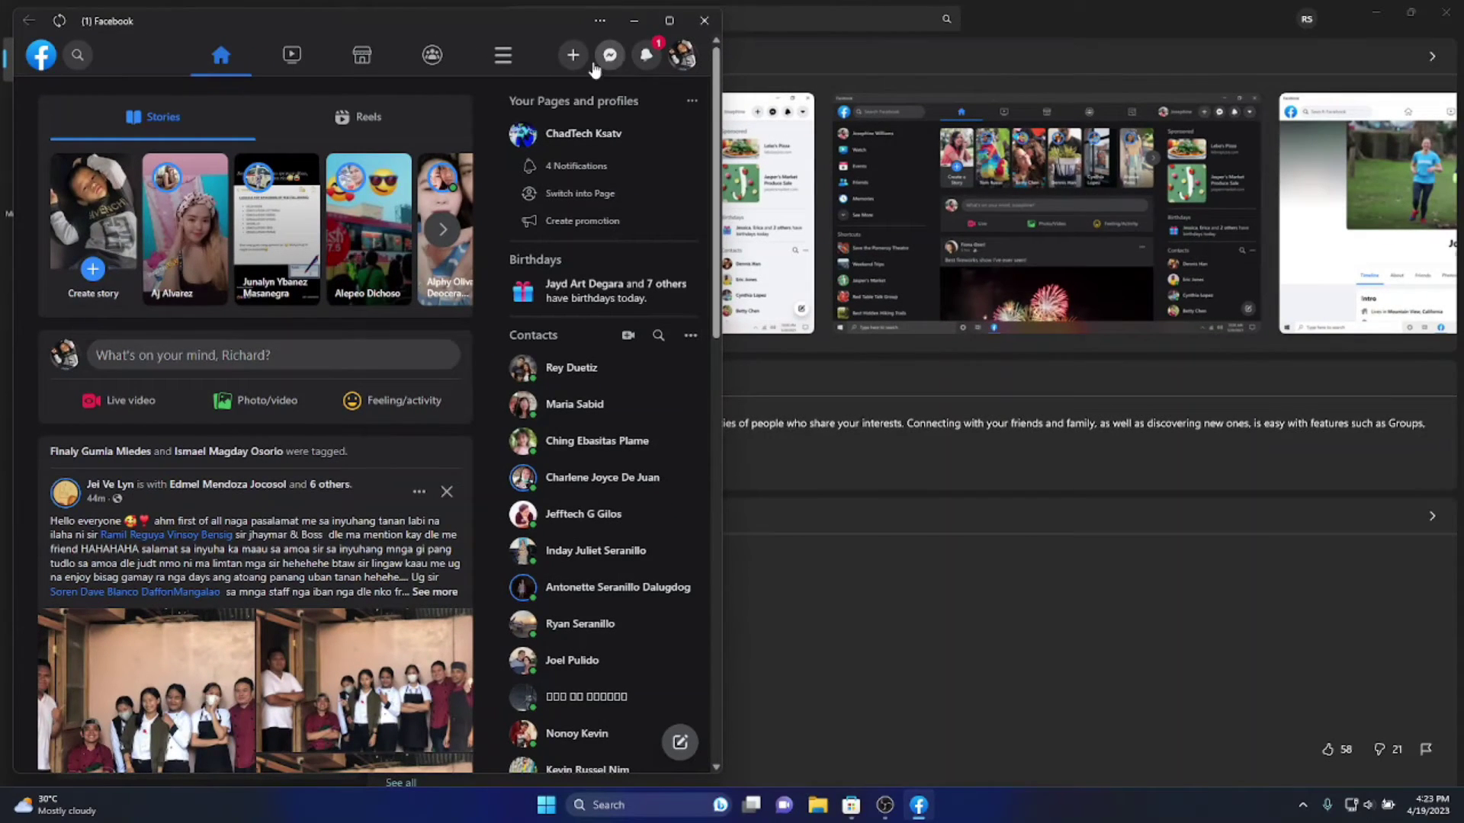
click(668, 21)
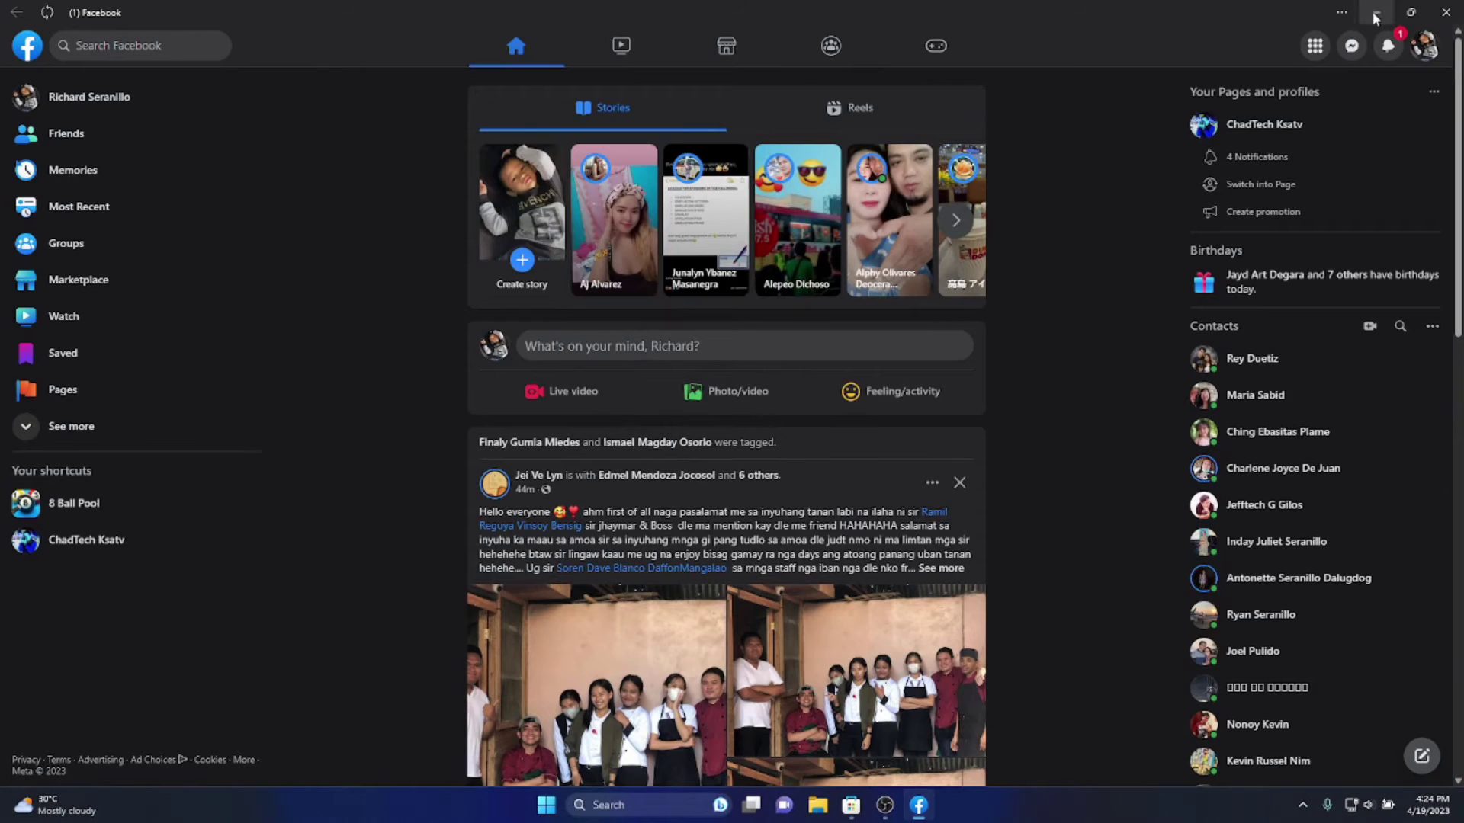
scroll(726, 427, down, 6)
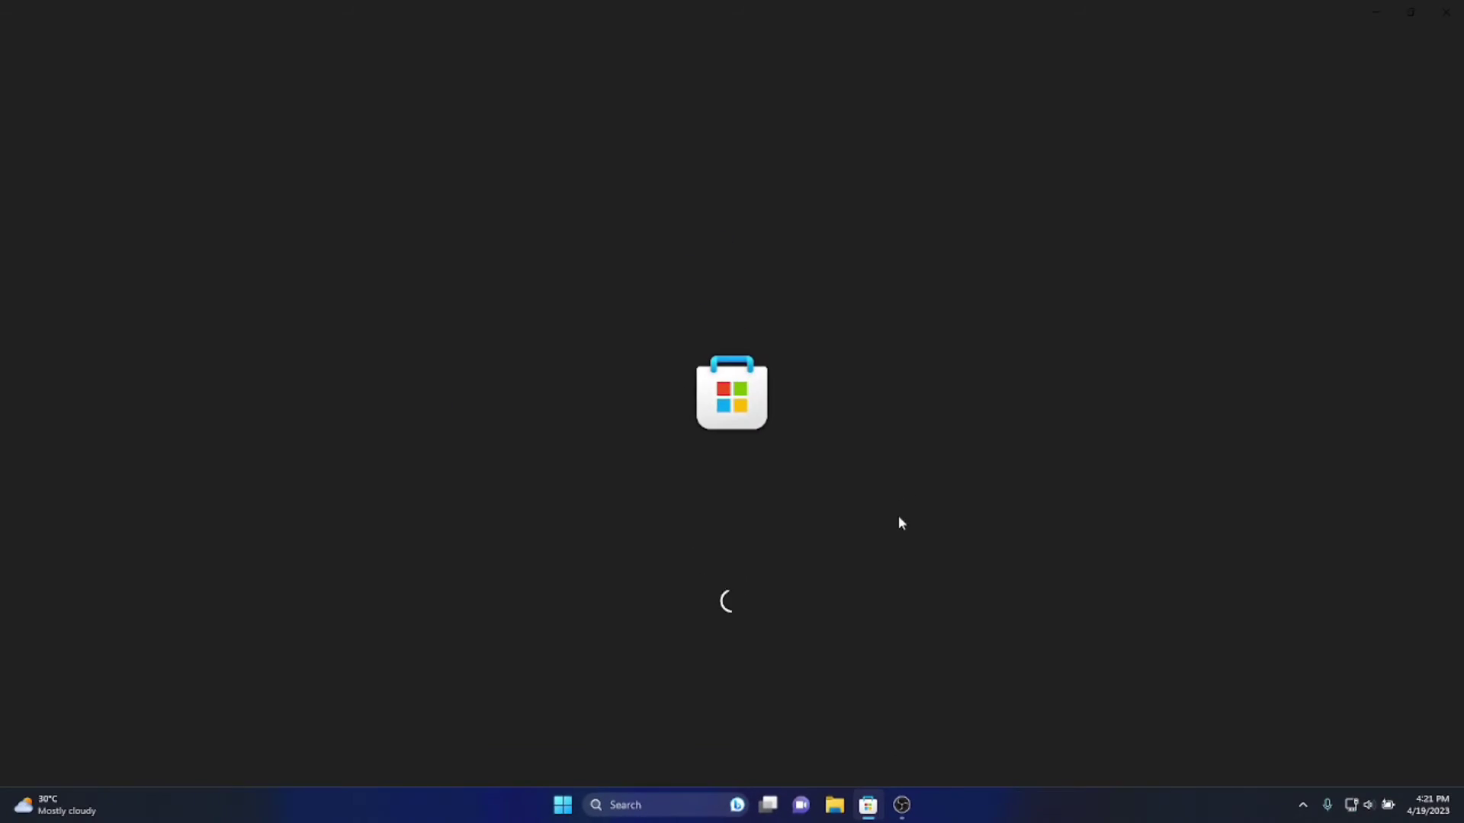
- Search the Store for 'instagram' and open the Instagram app page
click(739, 18)
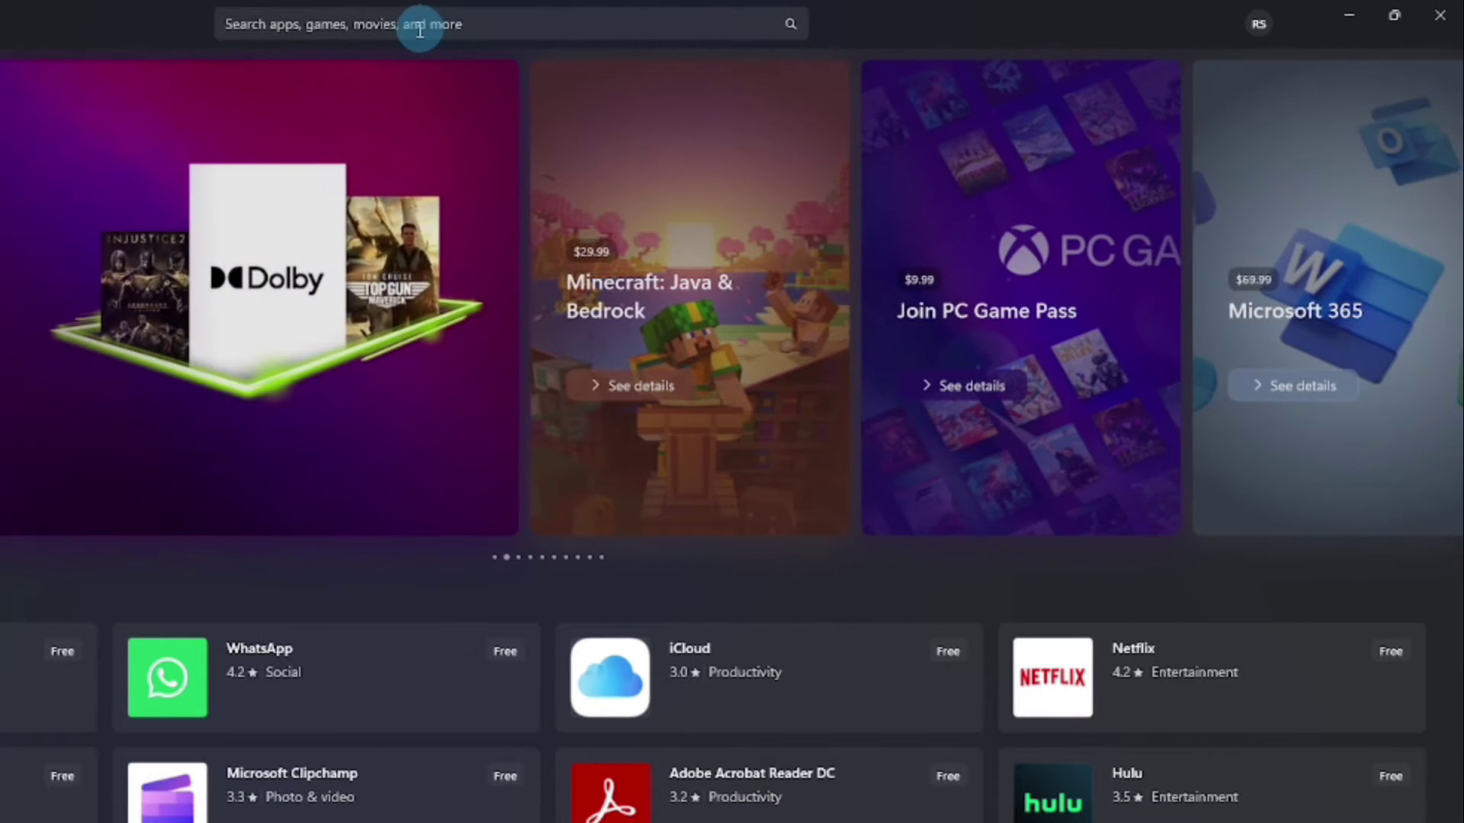
click(439, 26)
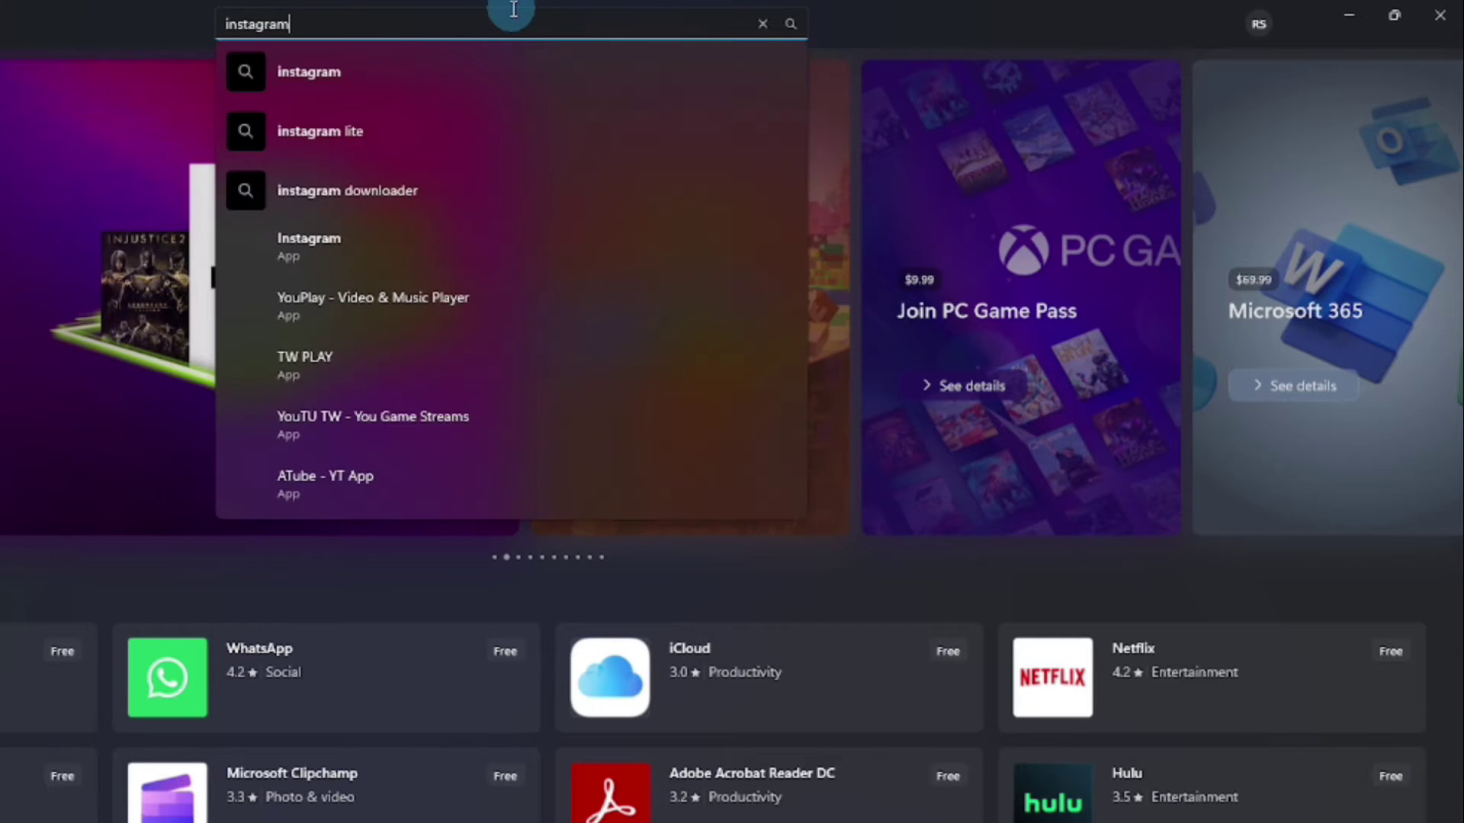
key(Return)
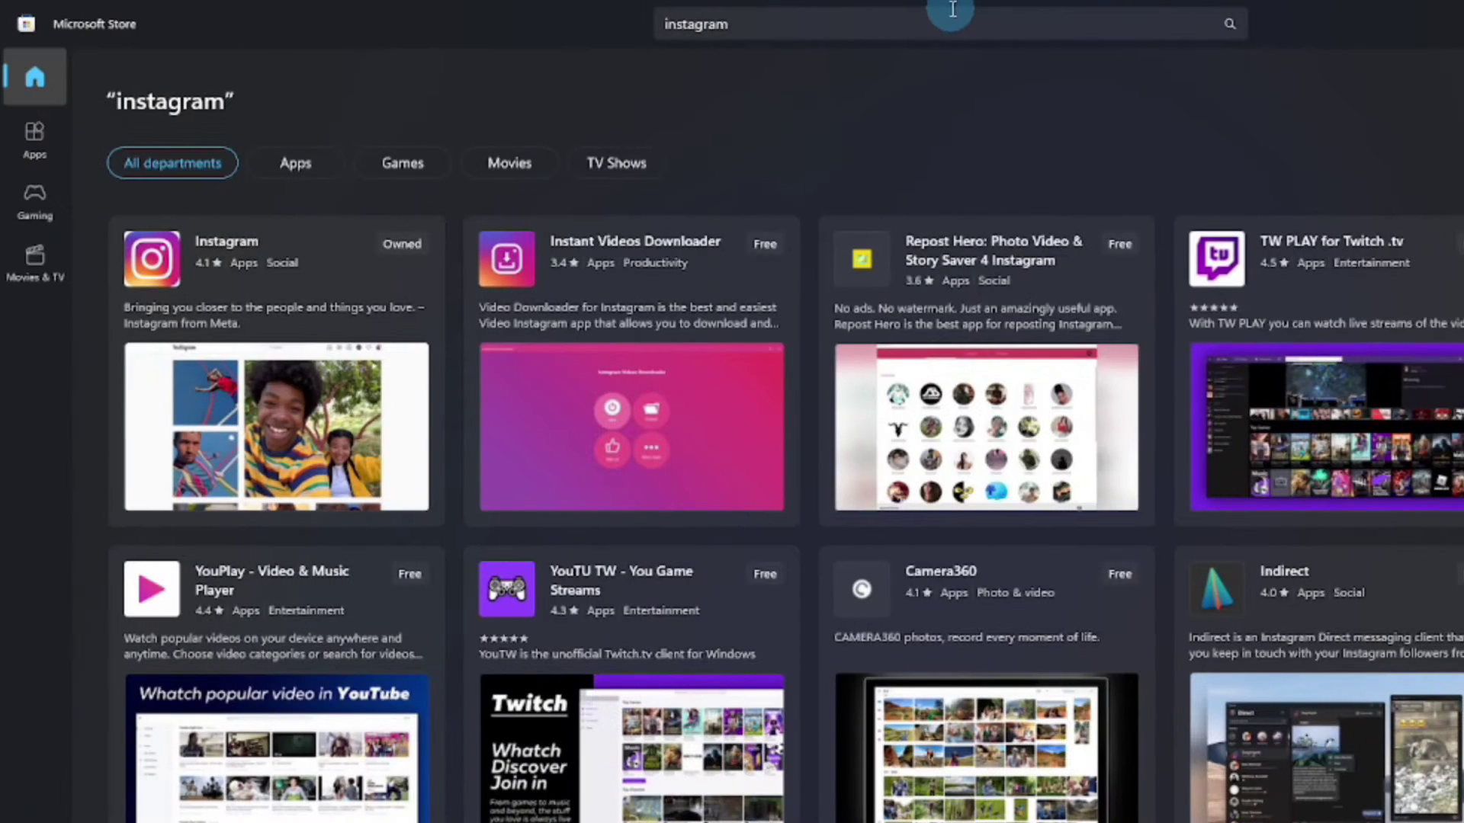
click(276, 431)
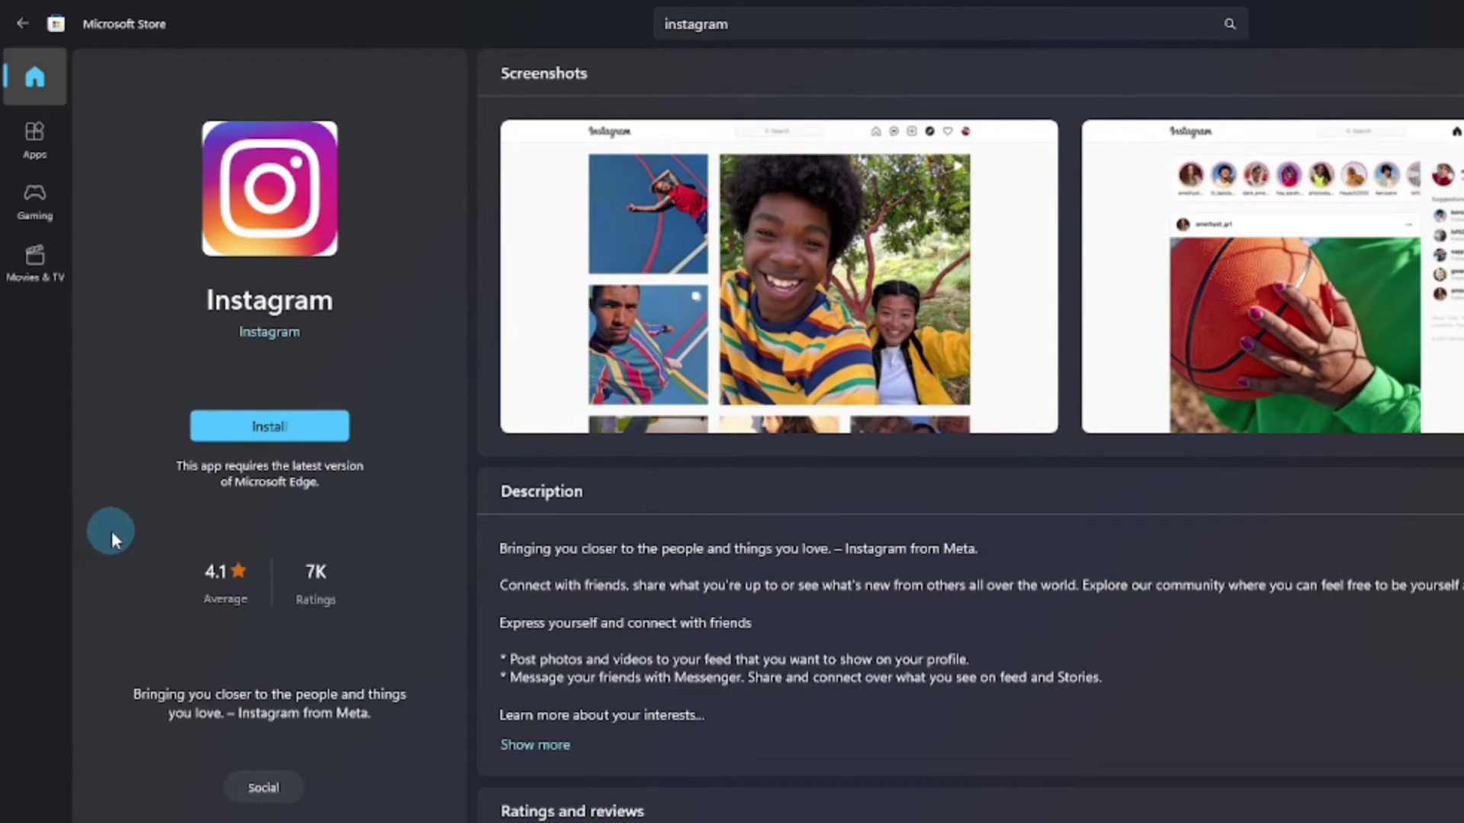
- Install Instagram from its store page and open it when done
click(256, 424)
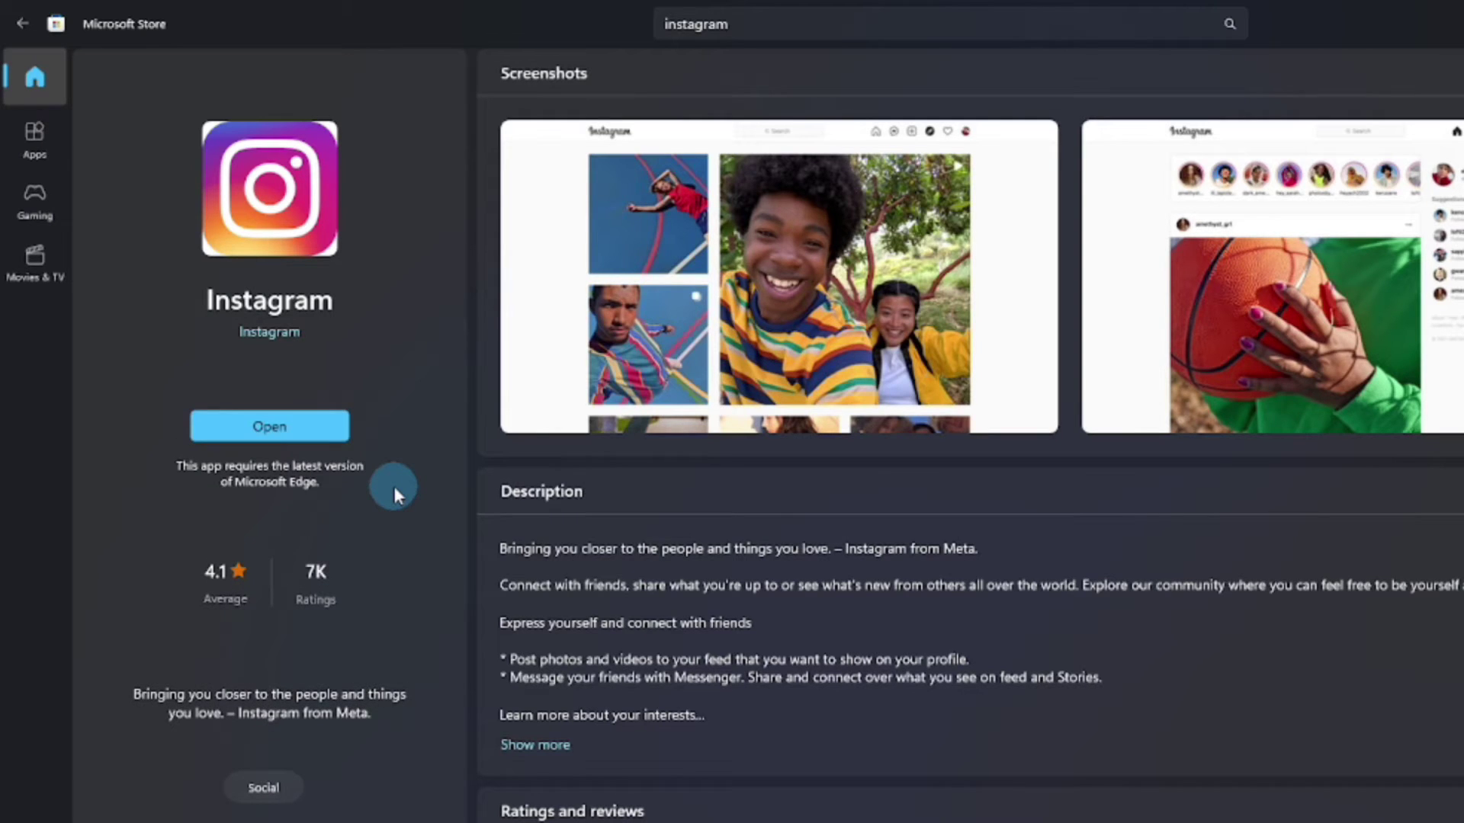
click(284, 417)
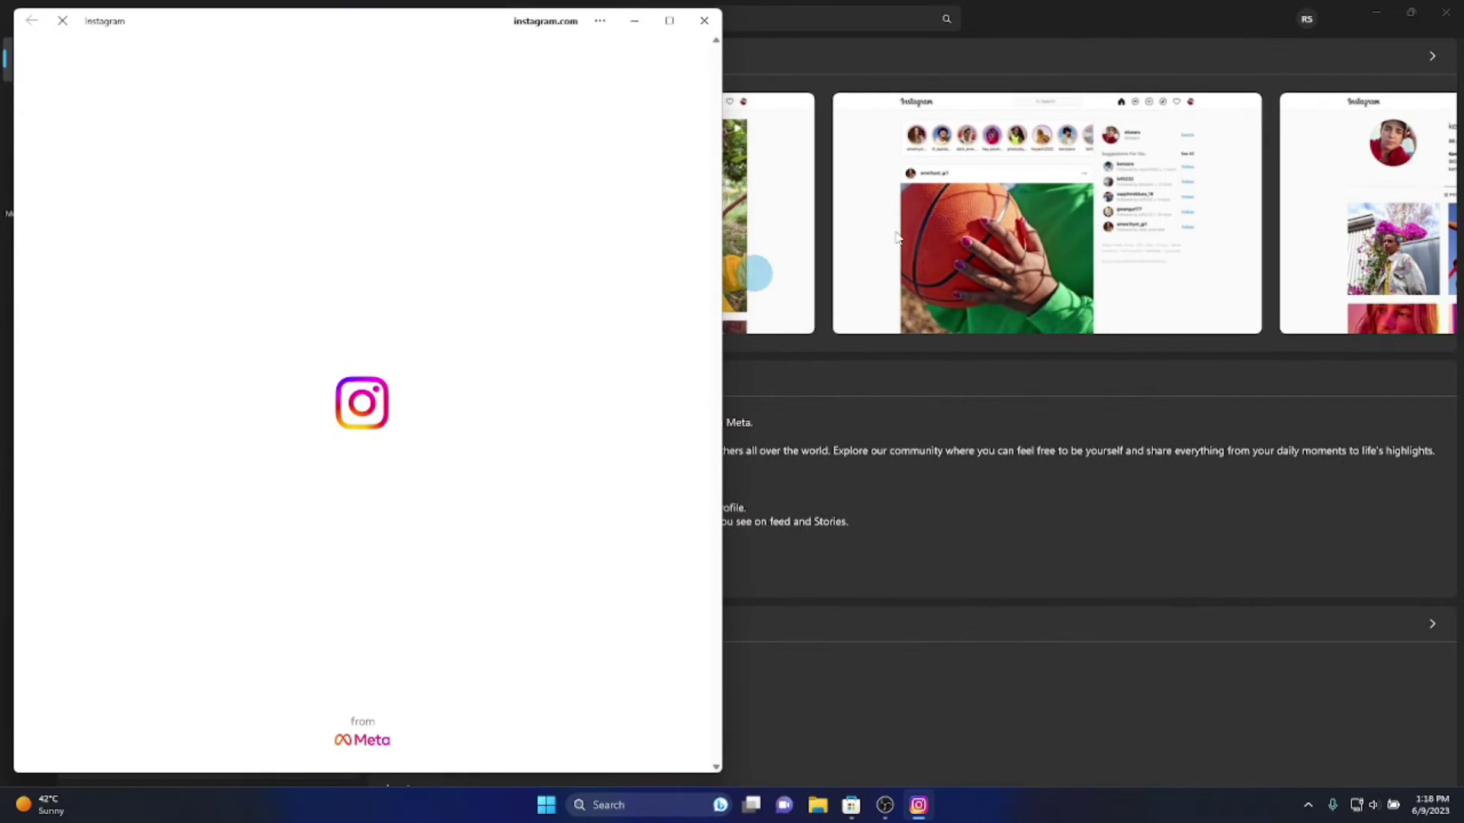
- Close the Store, center the Instagram window, and continue with the saved account
click(1448, 20)
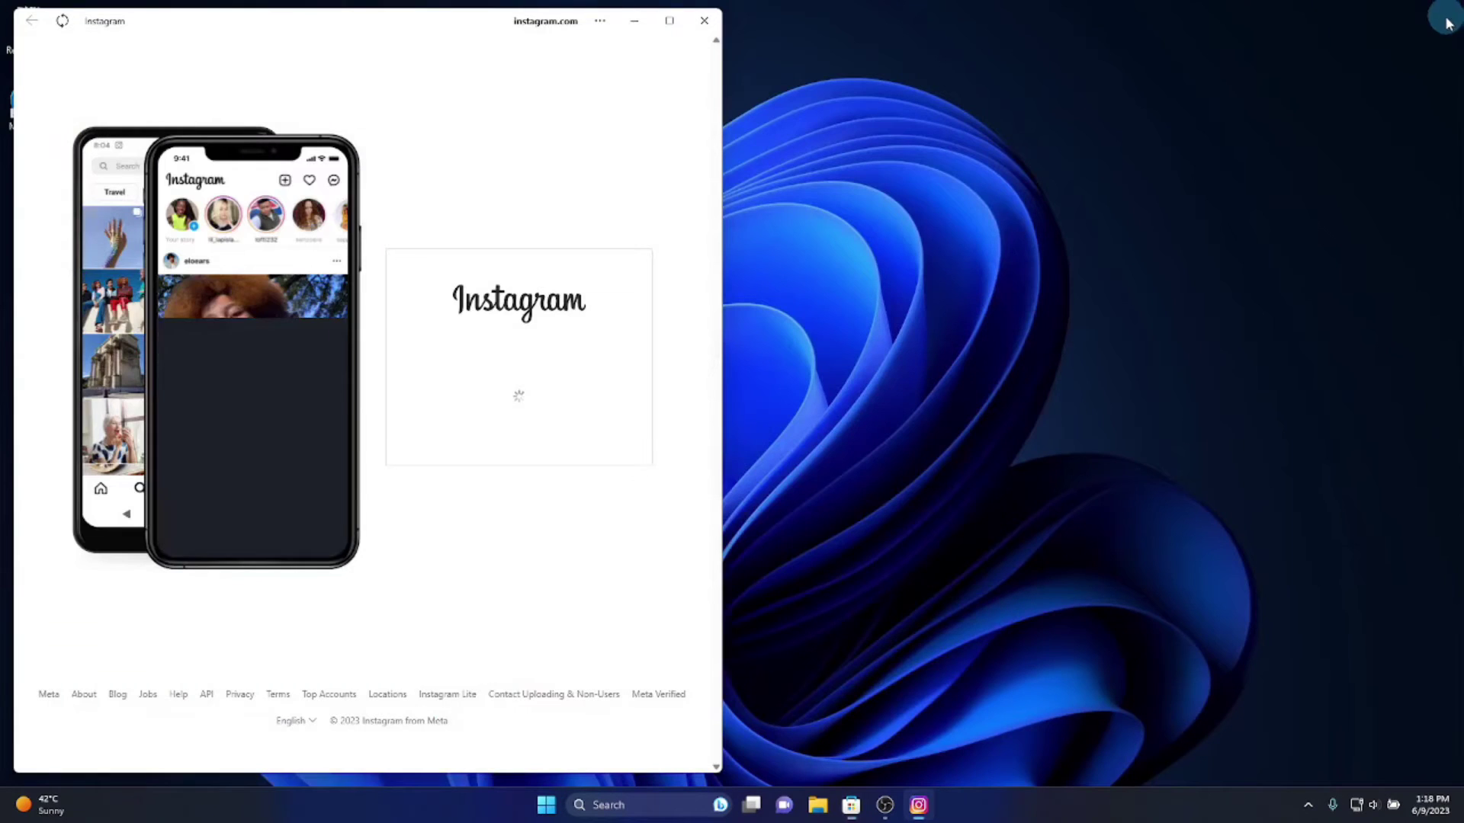
drag(404, 39, 765, 38)
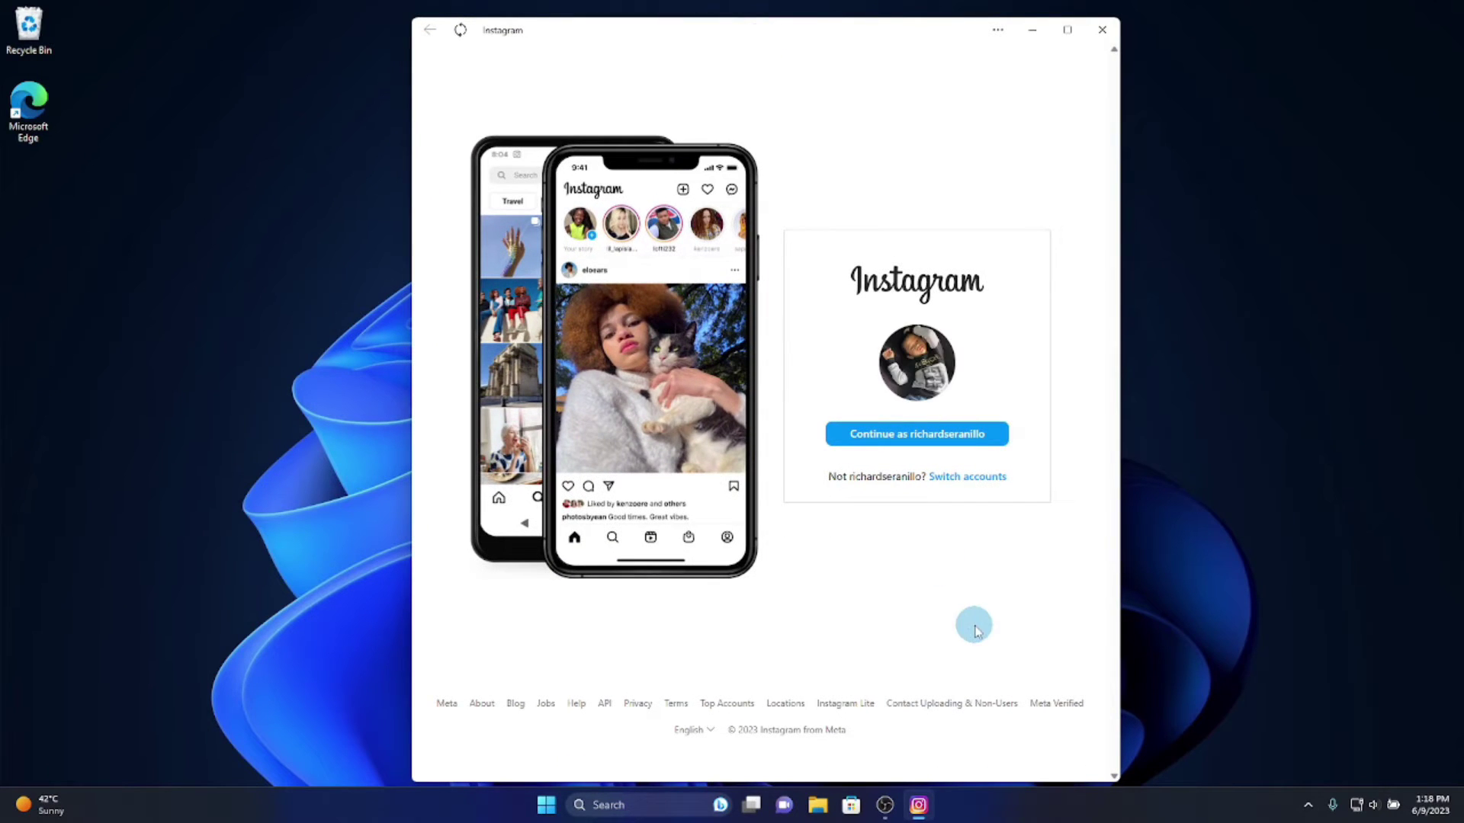
click(925, 437)
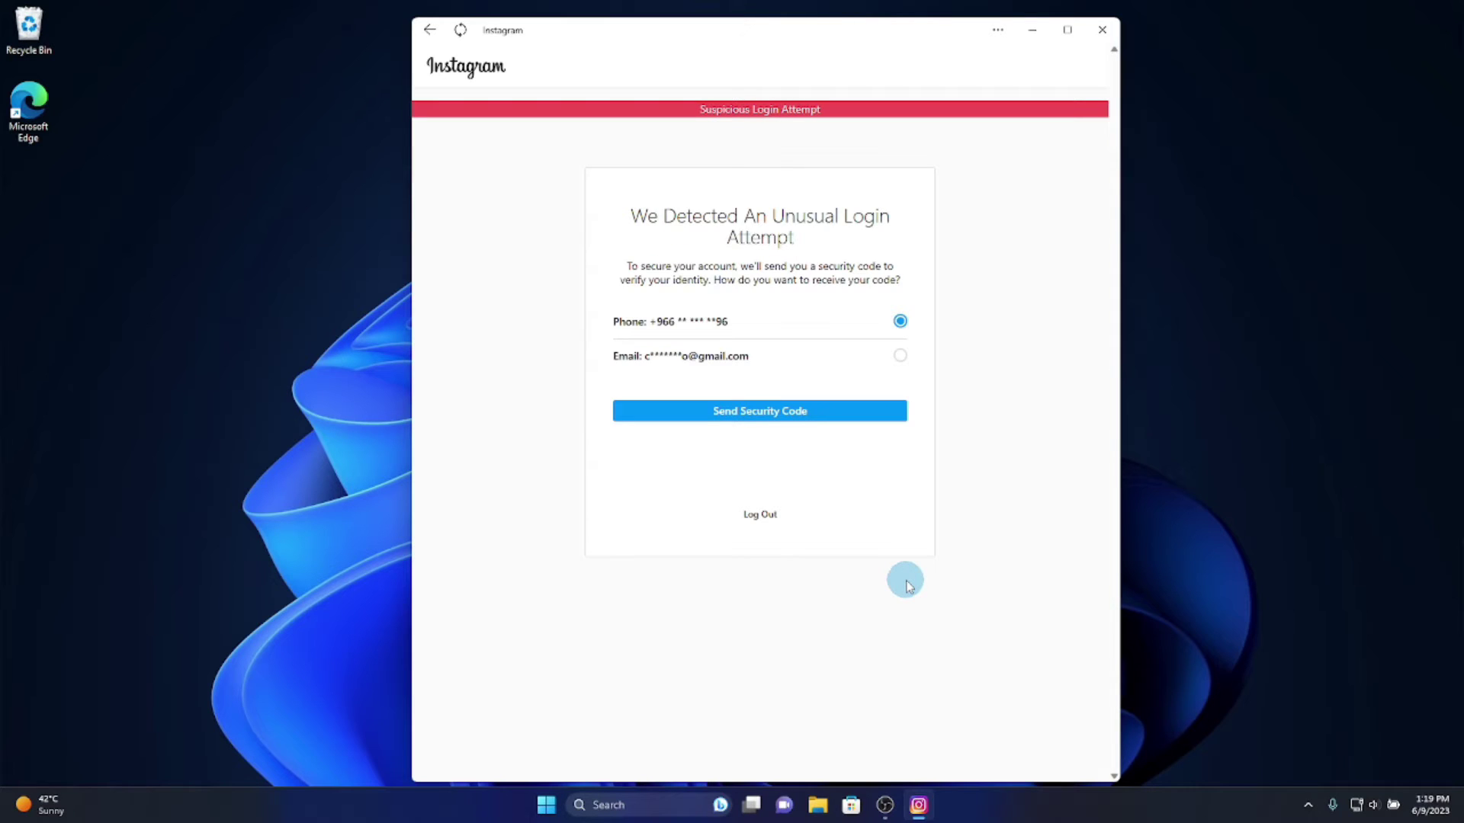
- Verify the login by entering the security code sent by email
click(896, 358)
click(795, 419)
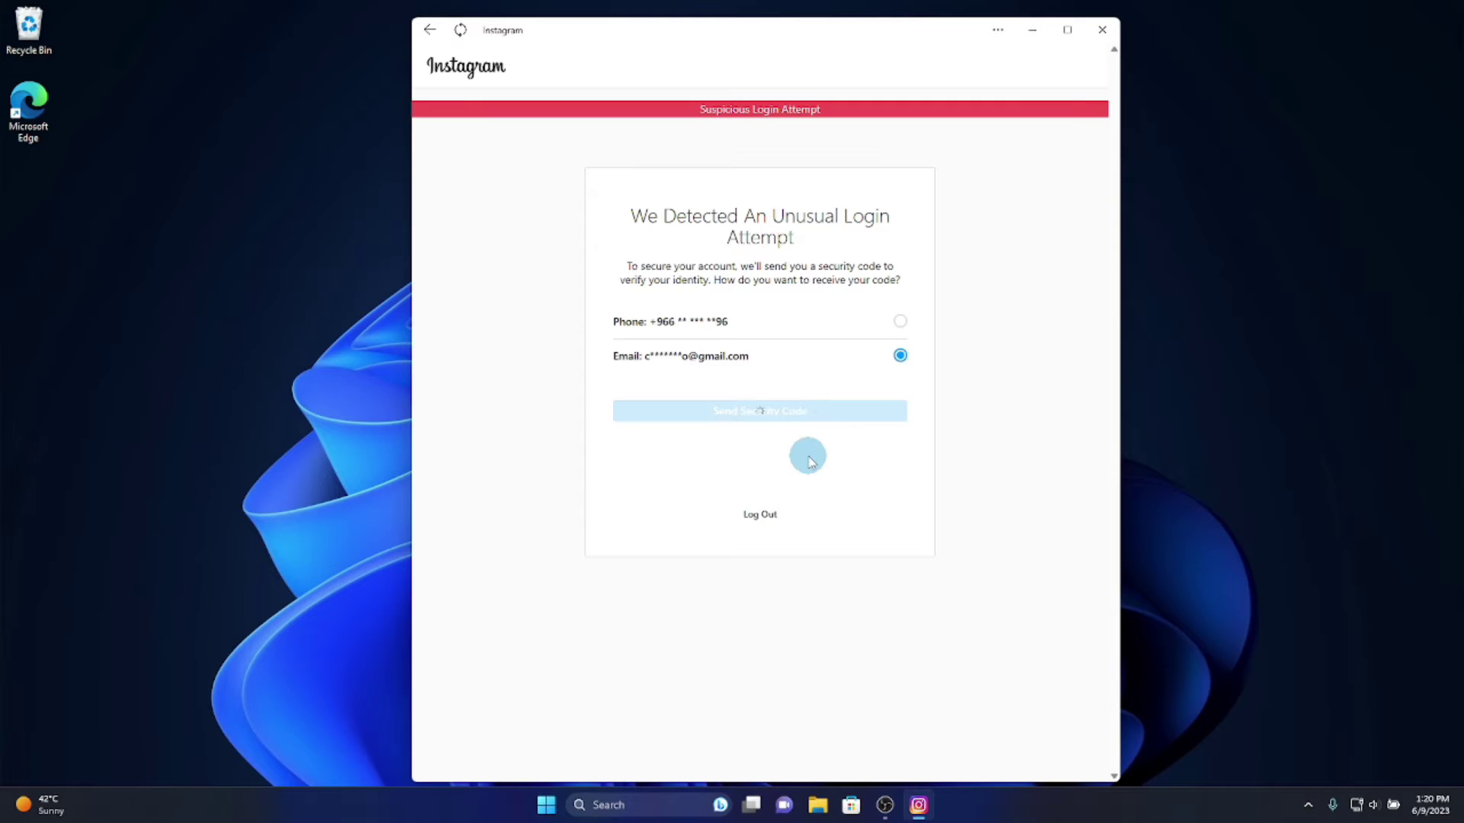
key(ctrl+v)
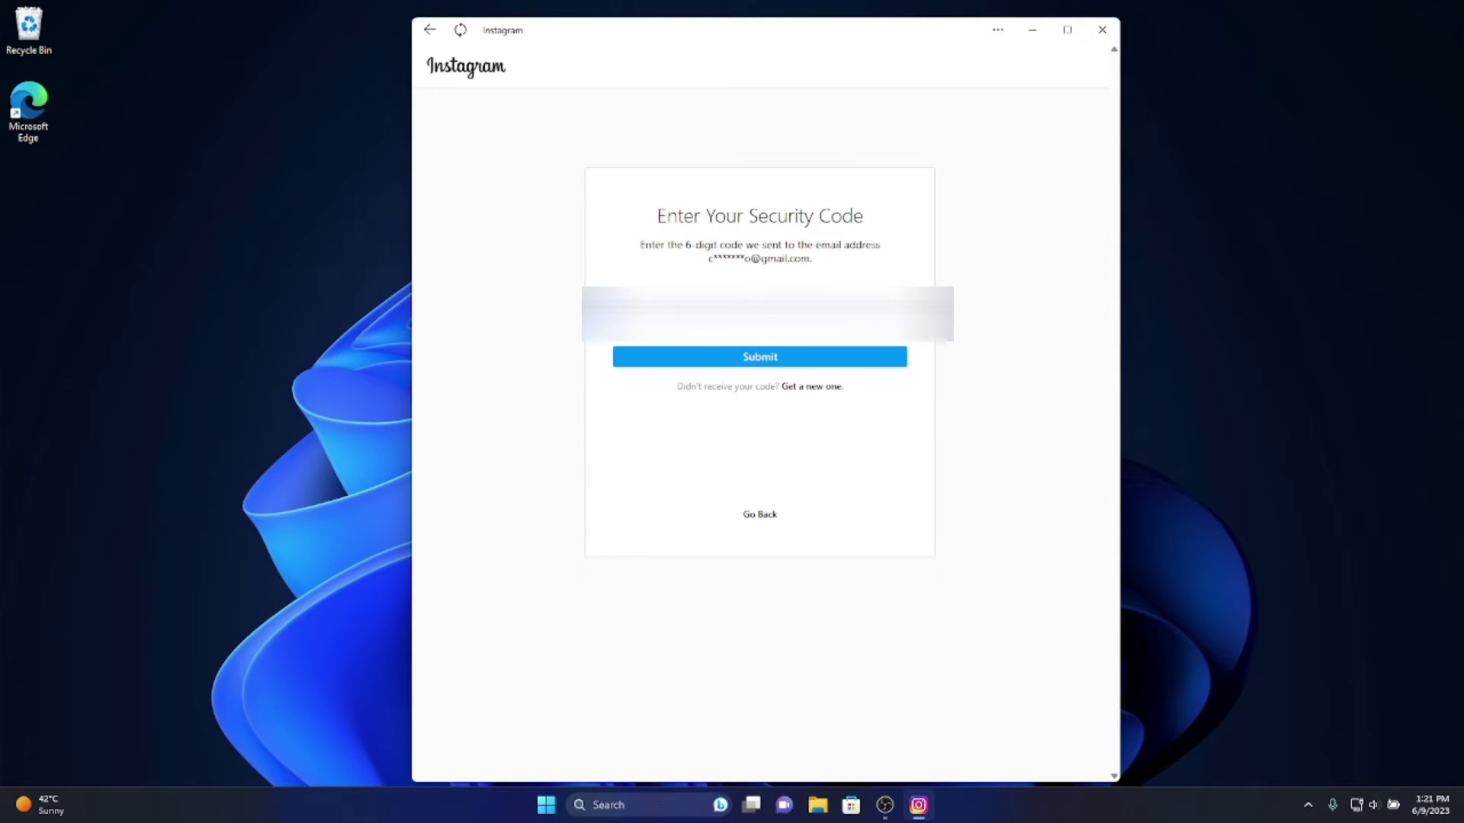
key(Return)
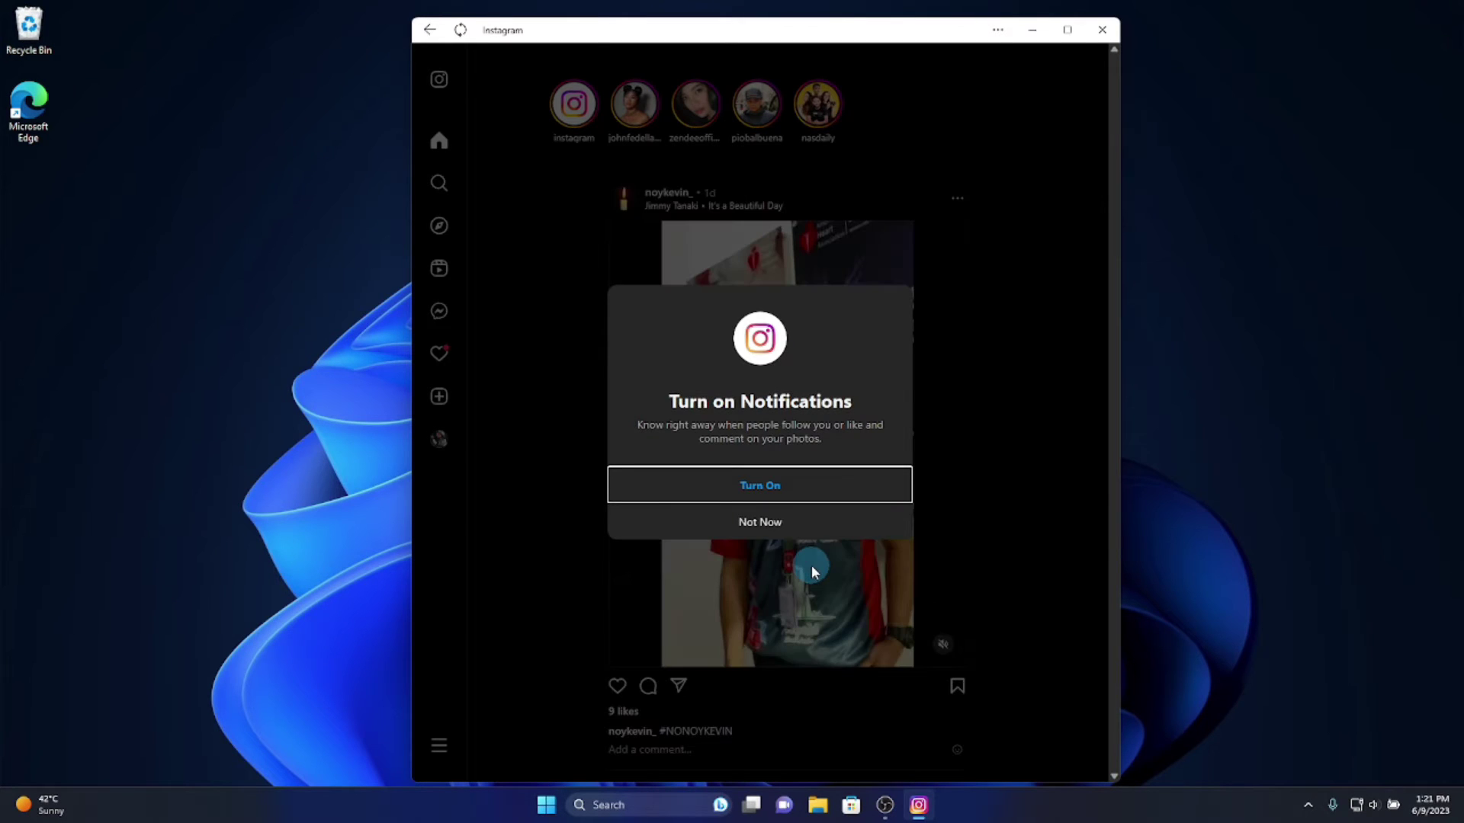
- Decline Instagram notifications and scroll through several home-feed posts
click(774, 529)
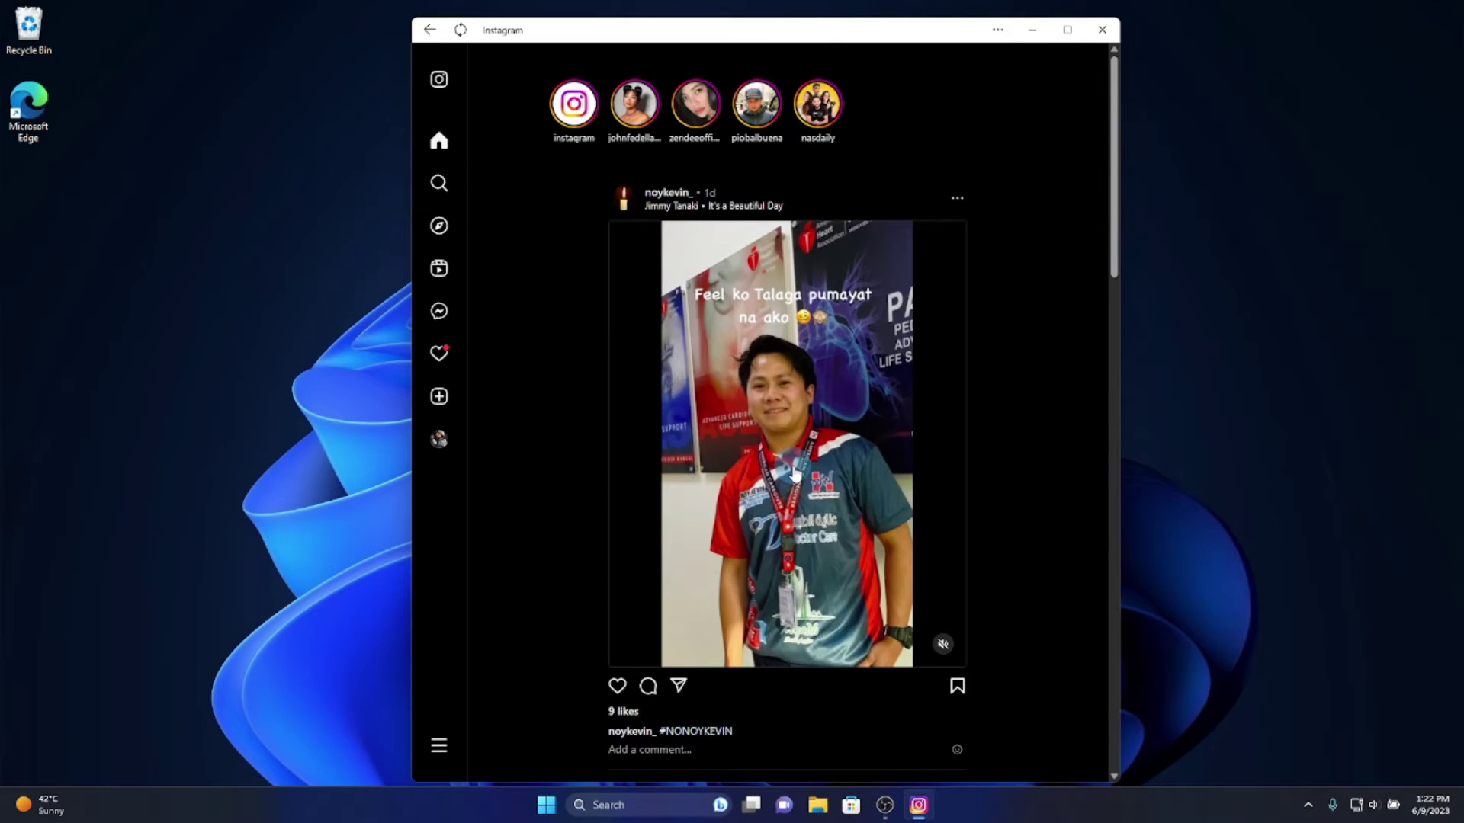
scroll(795, 474, down, 6)
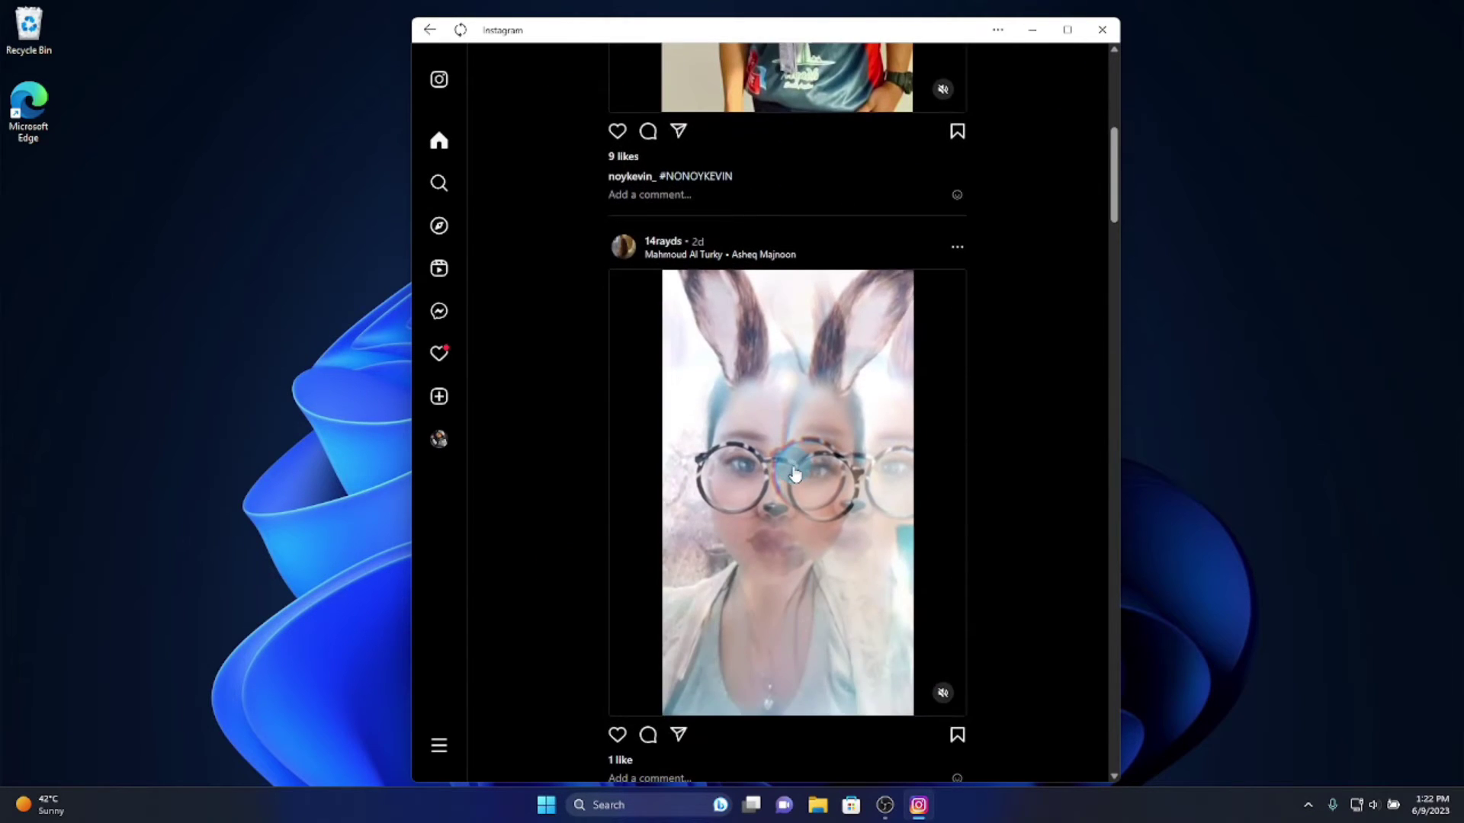
scroll(795, 474, down, 5)
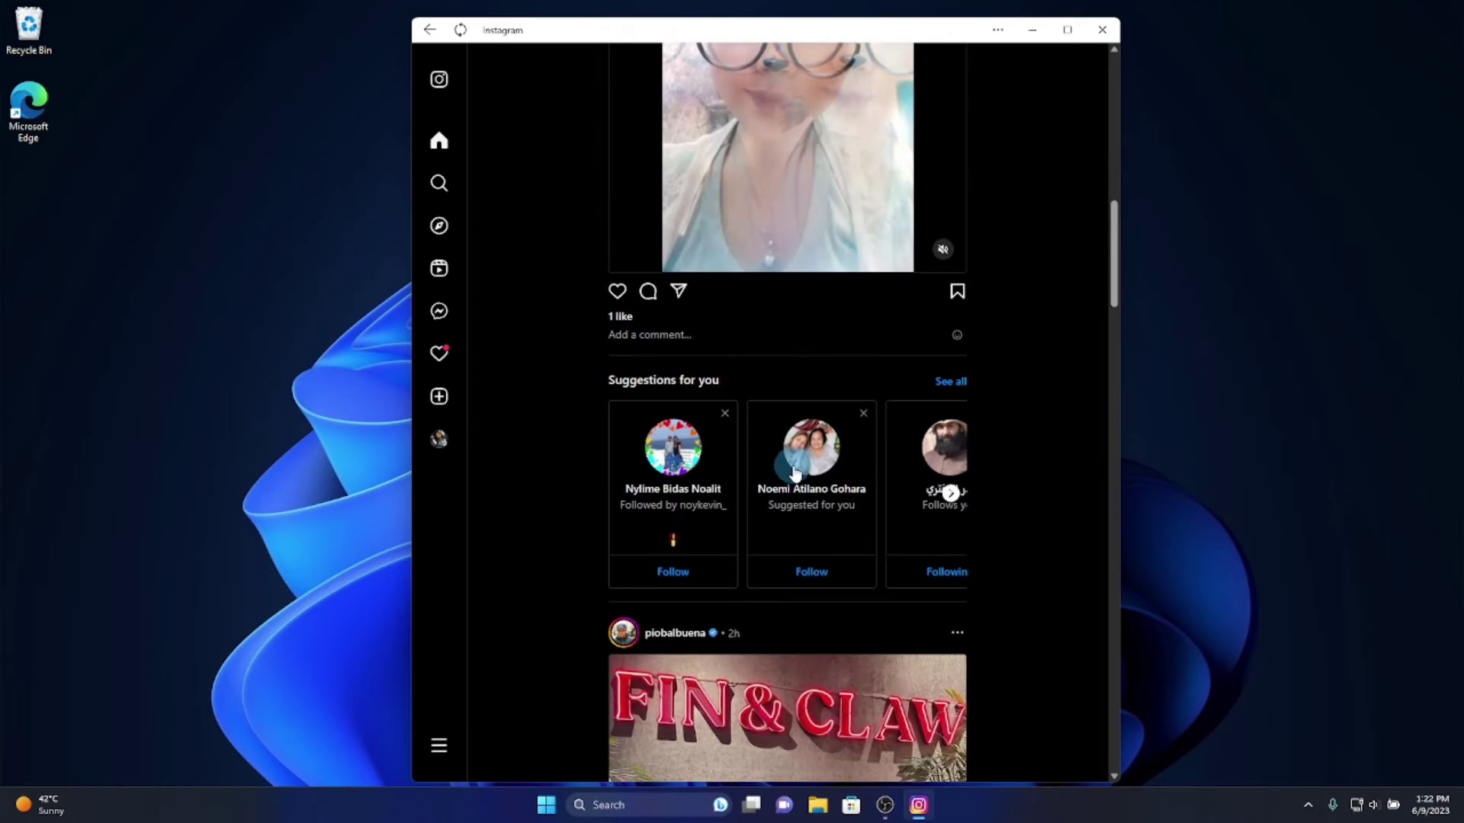
scroll(795, 474, down, 13)
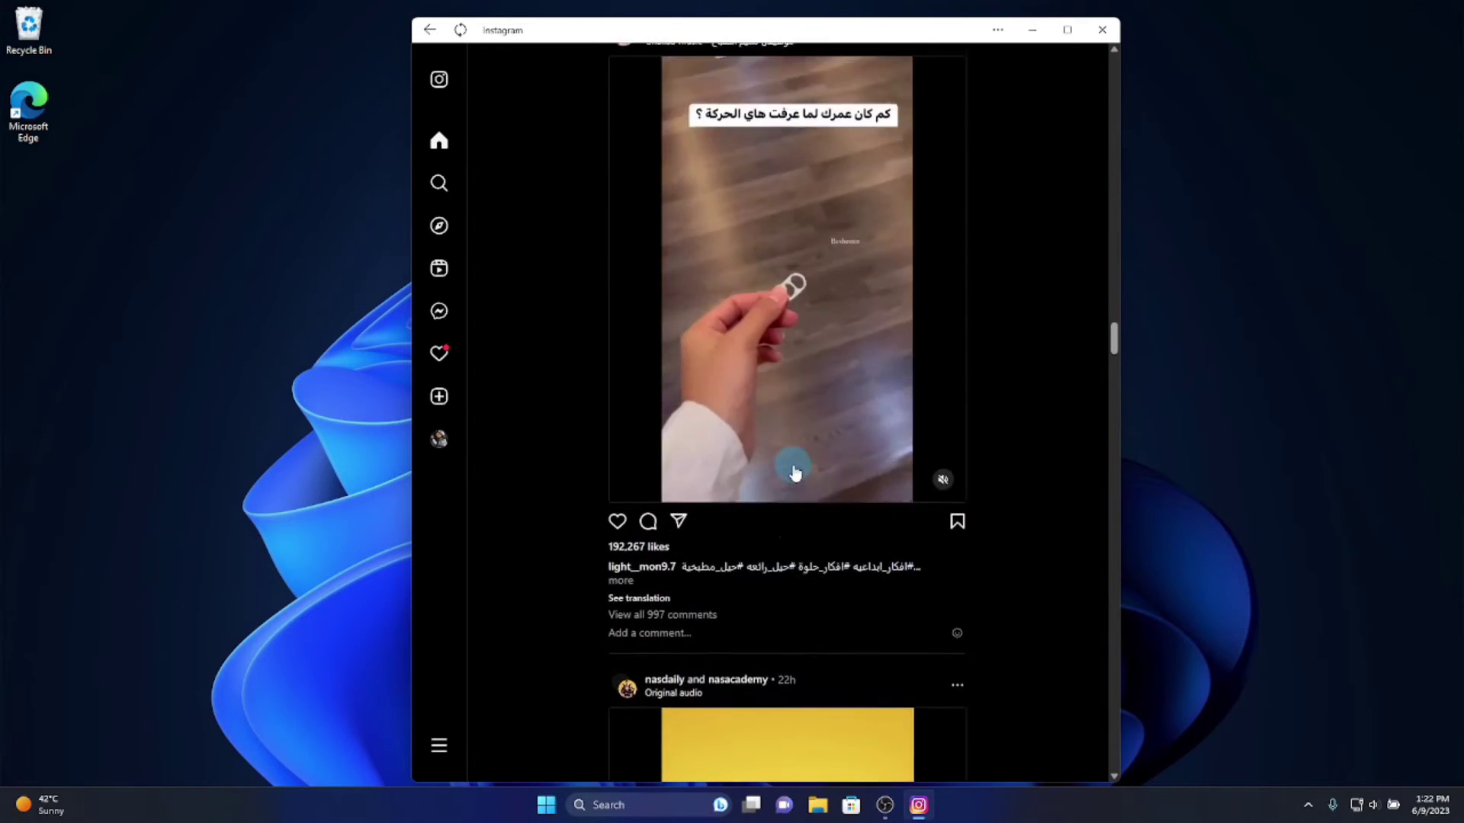
scroll(795, 474, down, 3)
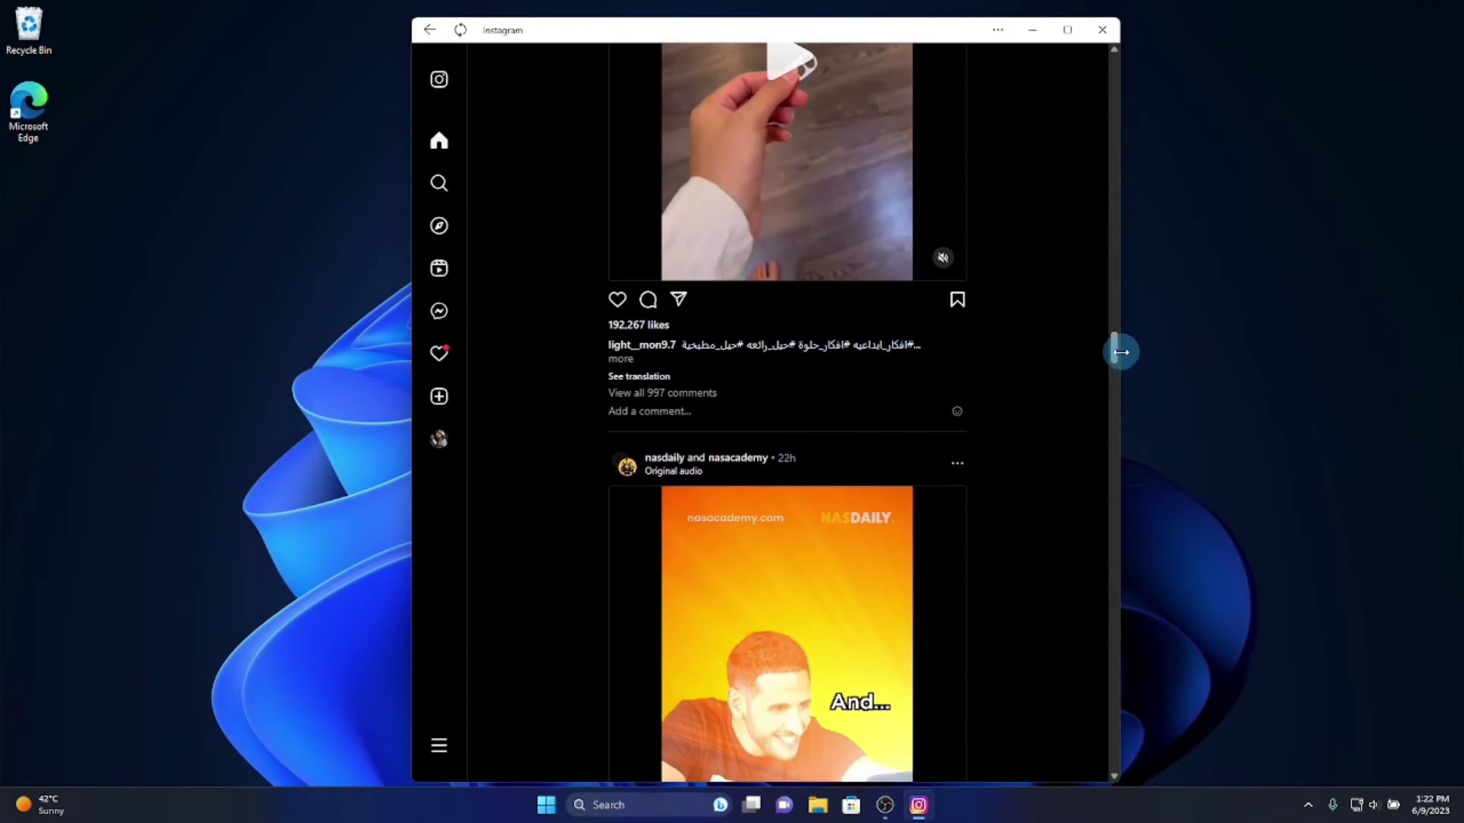
drag(1112, 348, 1114, 134)
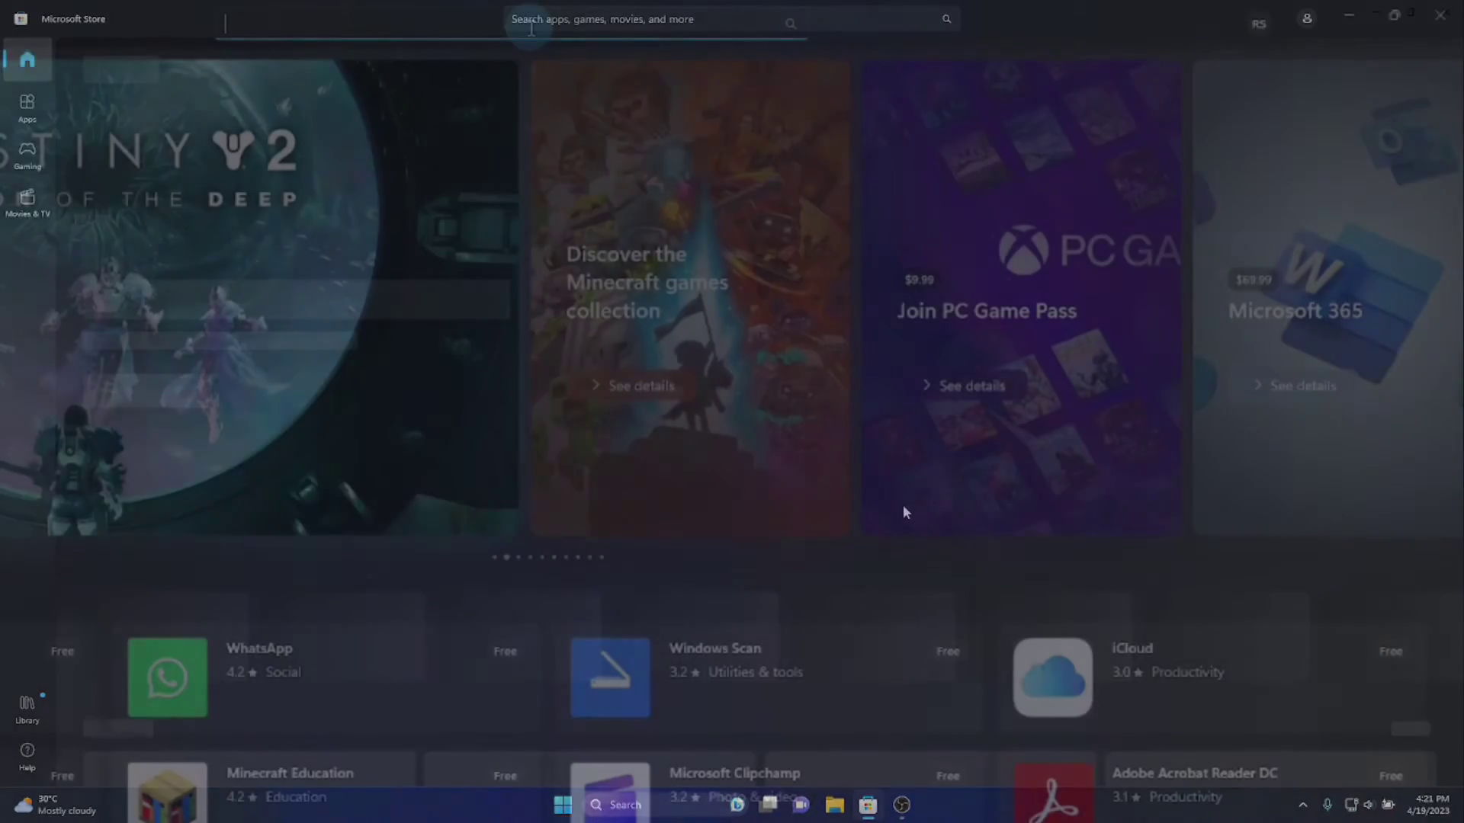
- Search the Store for 'twitter' and open the Twitter app page
click(750, 18)
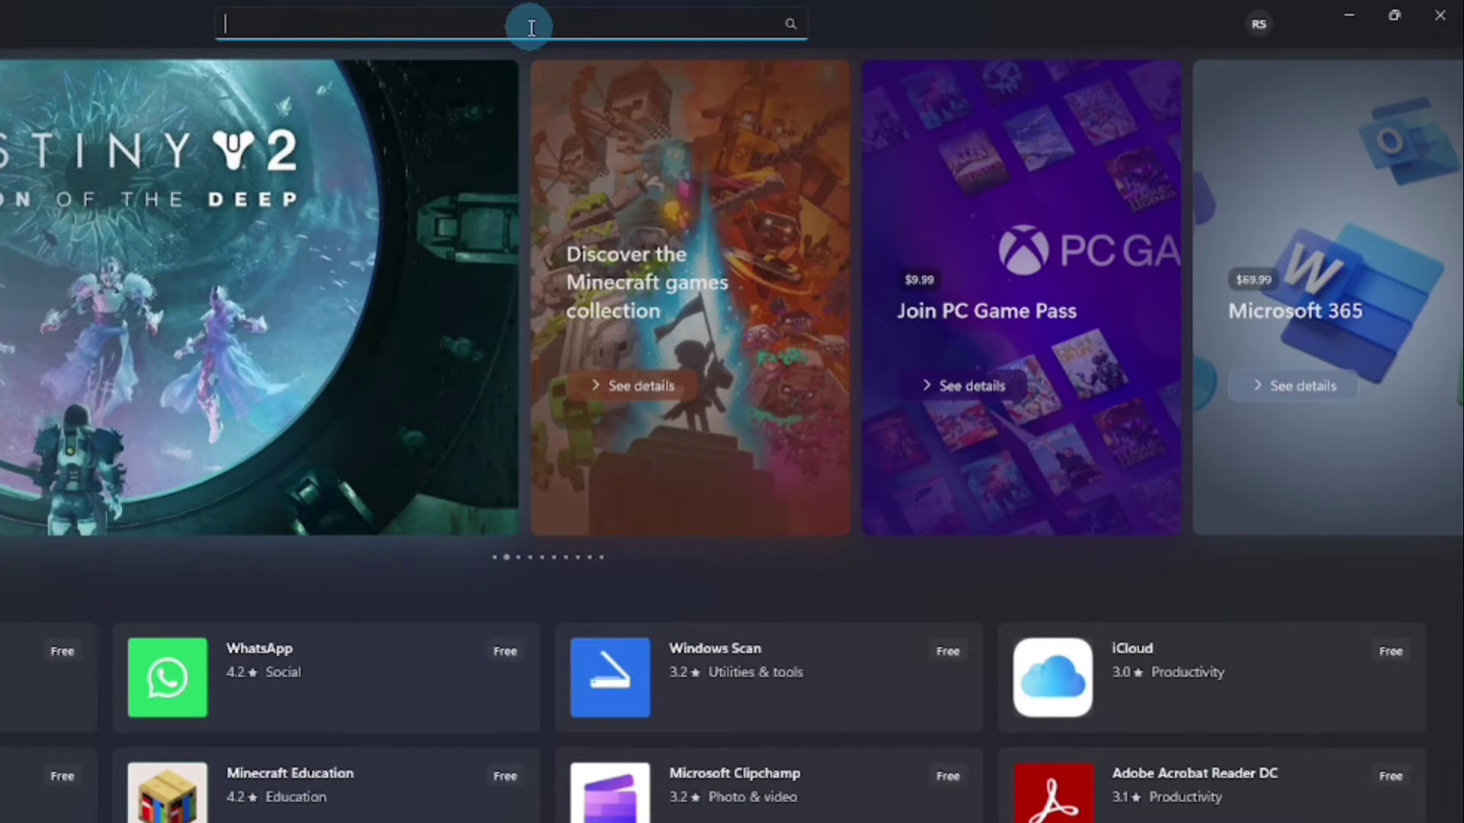
text(twitt)
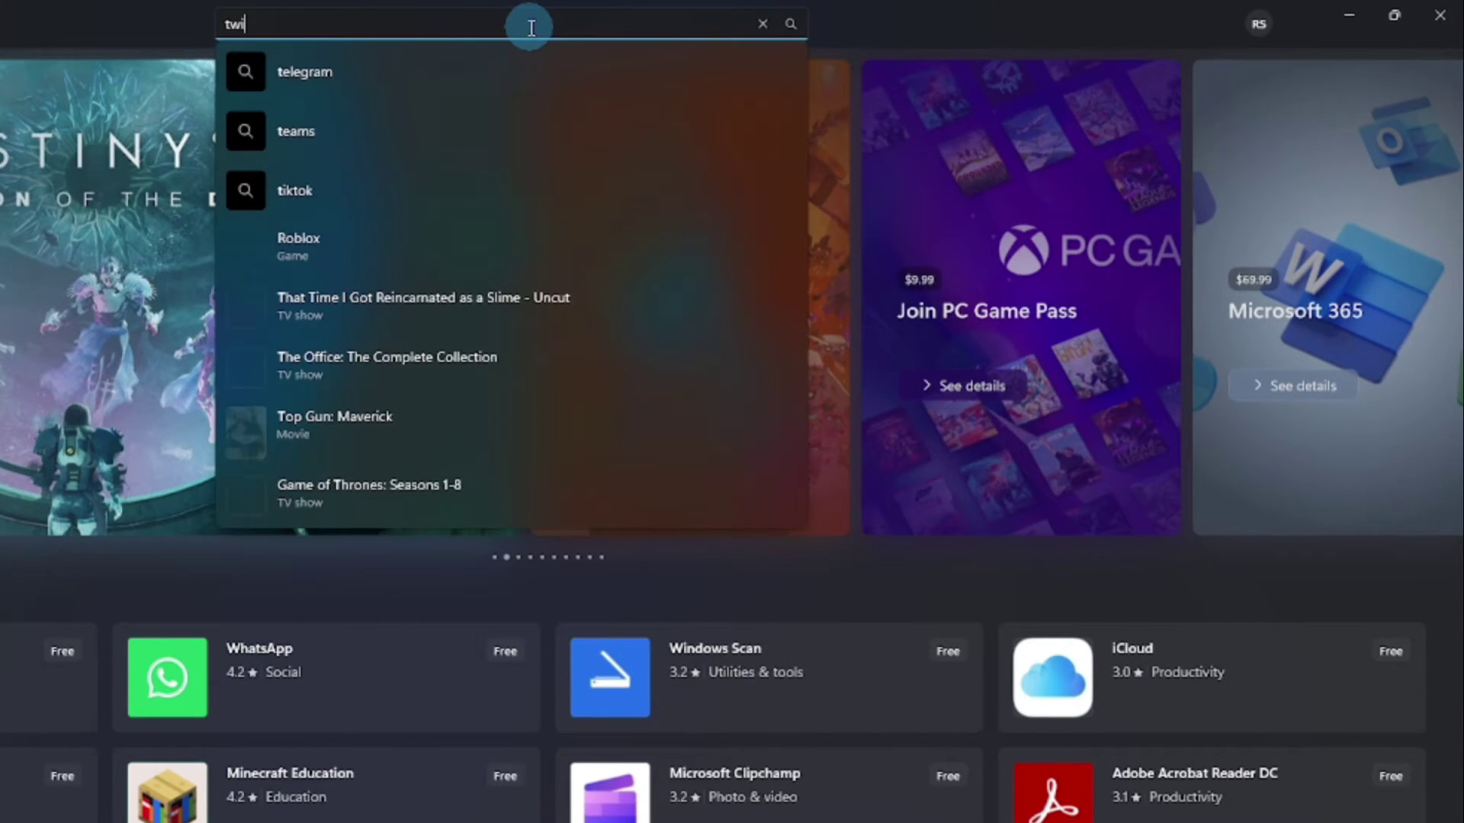
text(er)
key(Return)
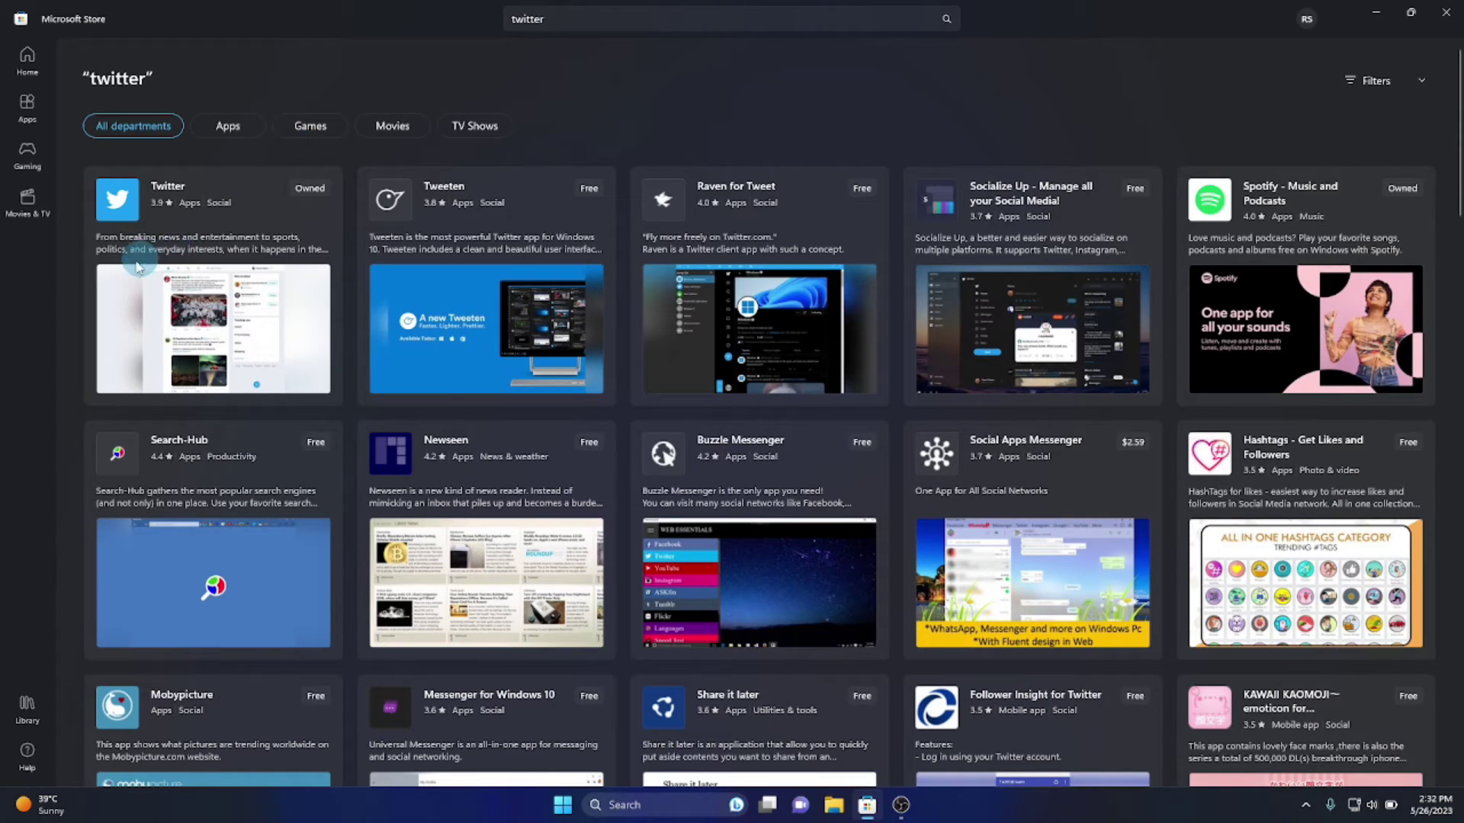
click(211, 314)
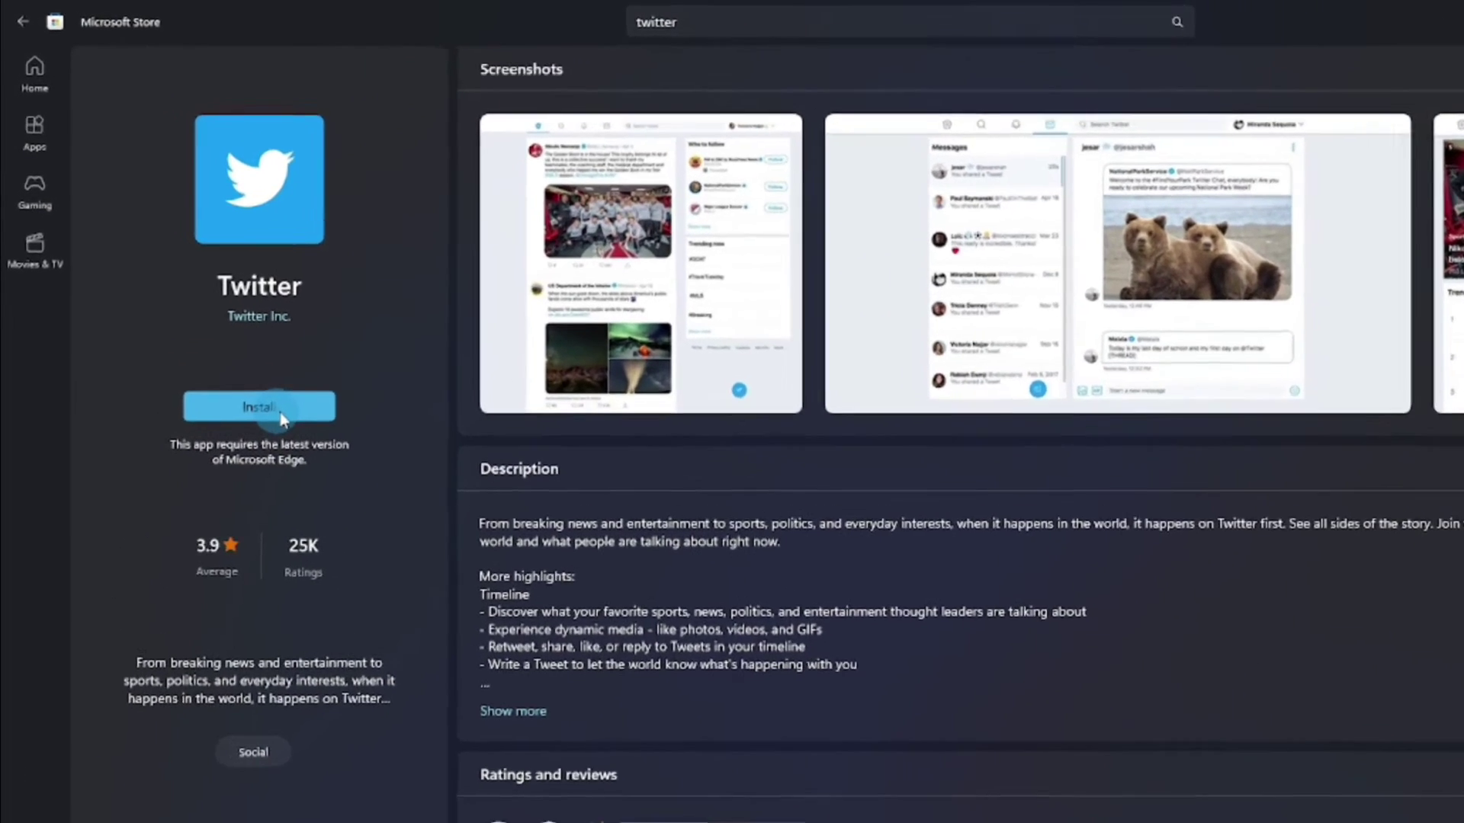
- Install Twitter and open it to its Explore page
click(239, 335)
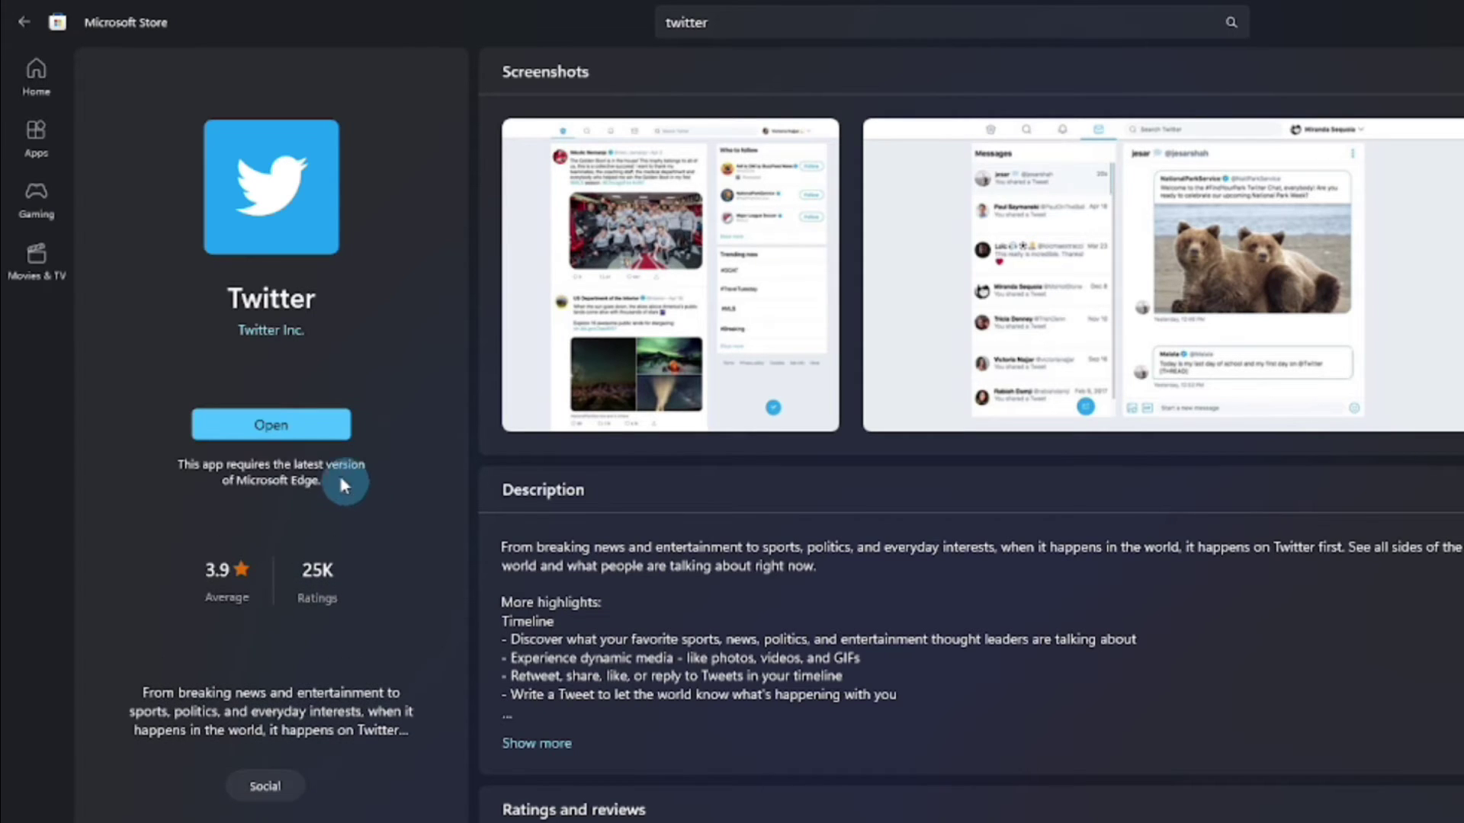
click(317, 424)
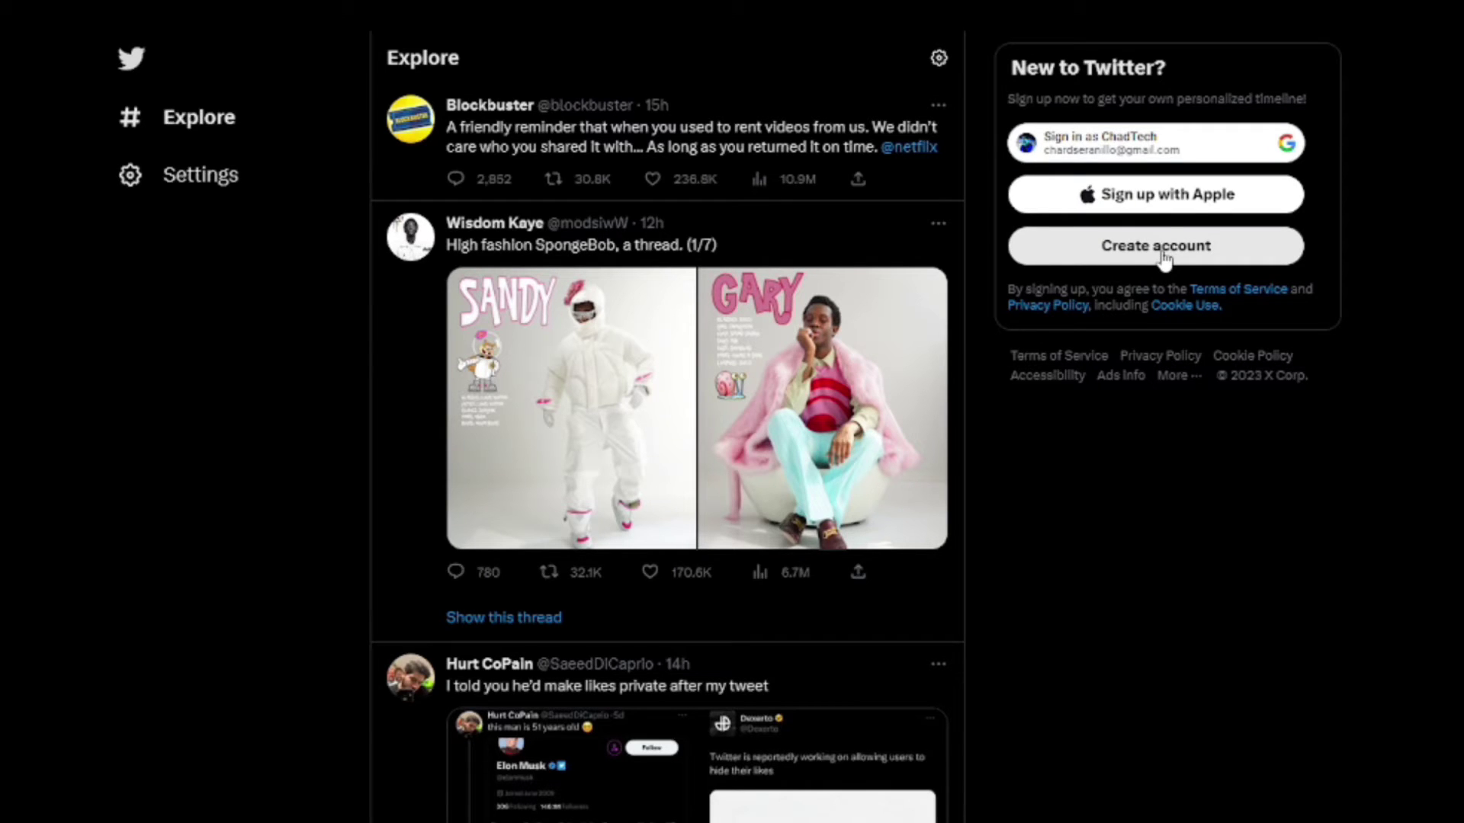
- Sign in to Twitter with a Google account and allow the app with a desktop shortcut
click(1166, 149)
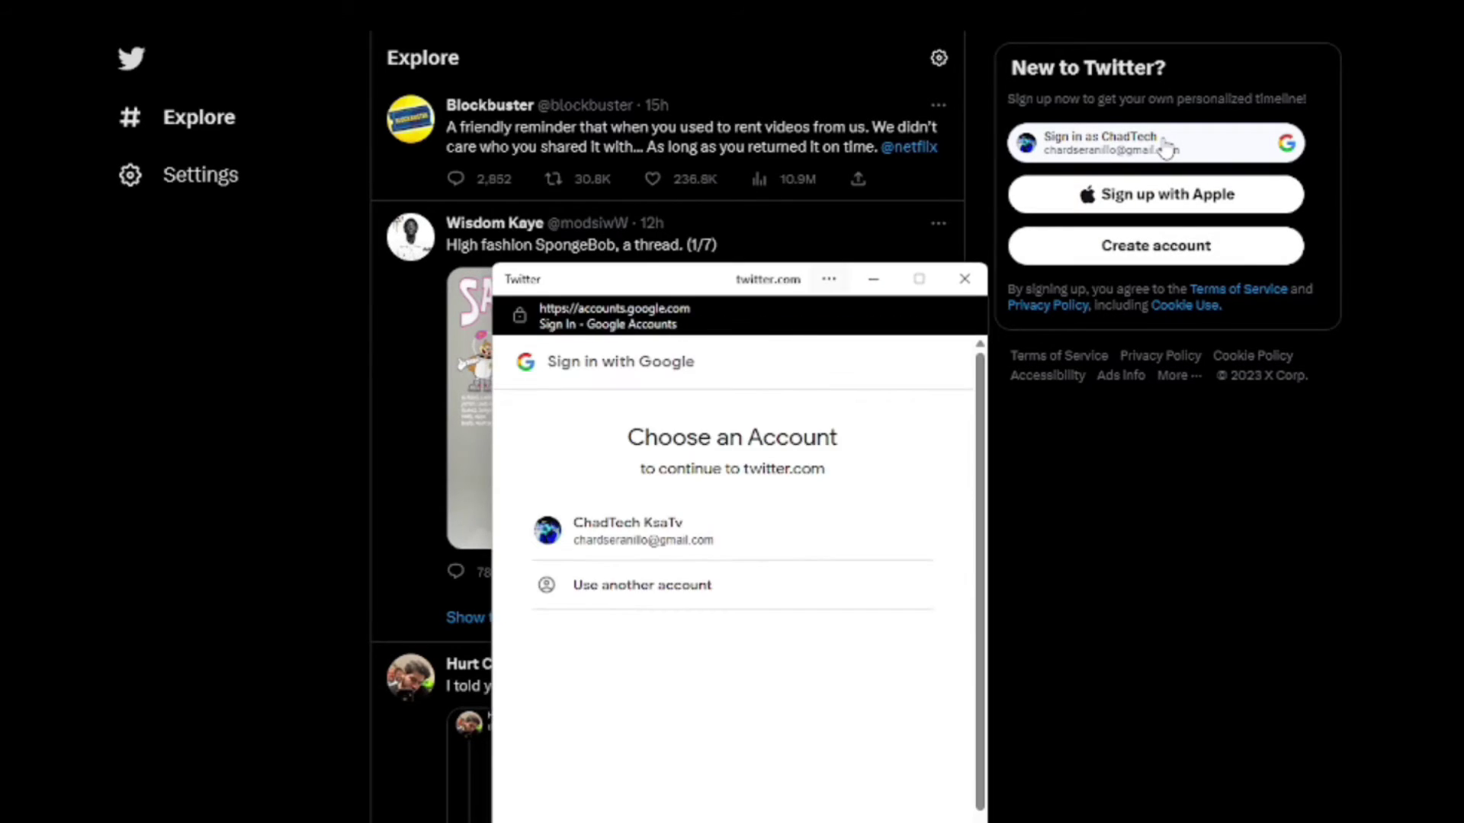
click(654, 534)
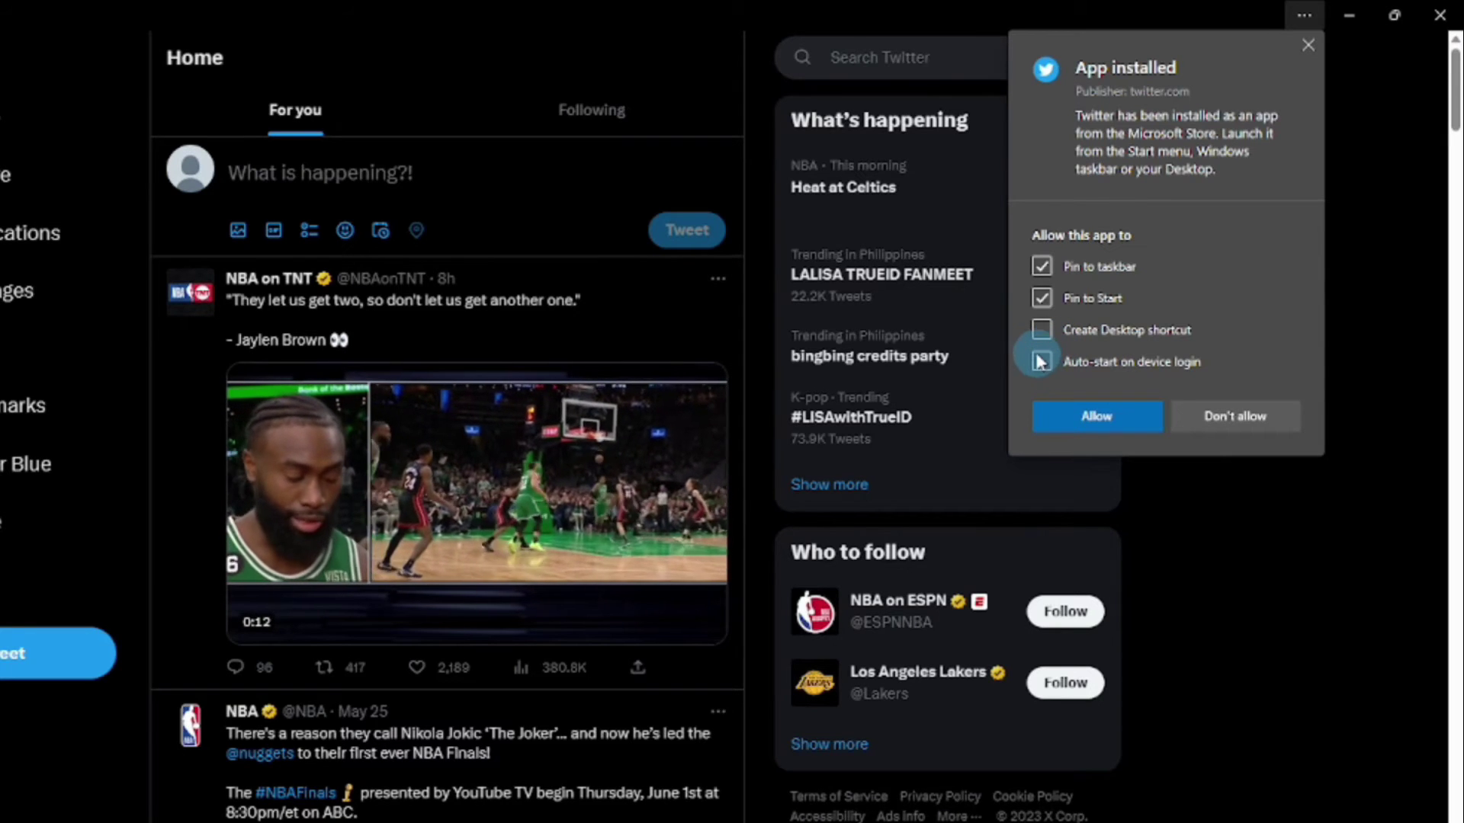
click(1041, 329)
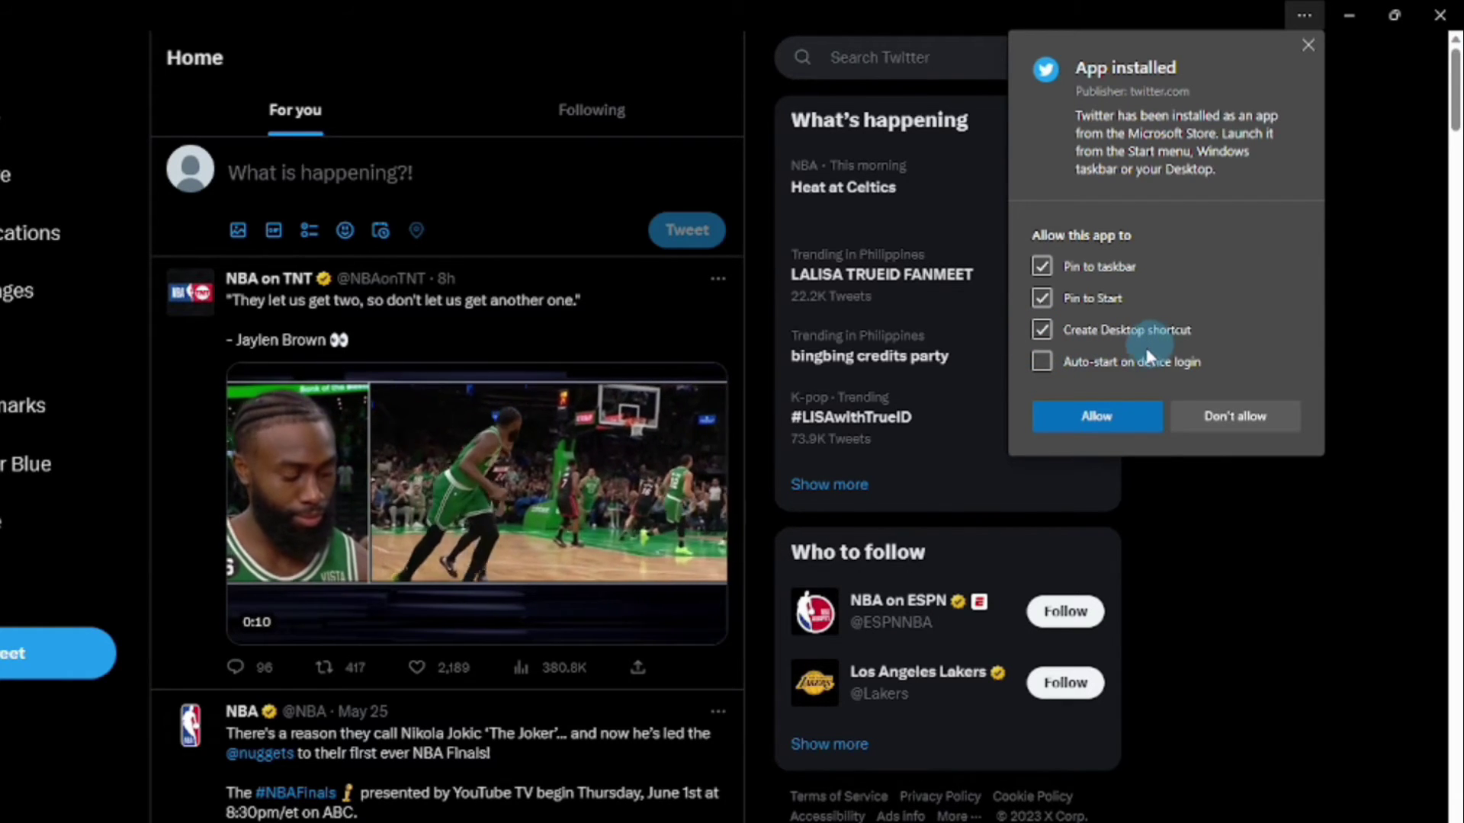
click(1122, 418)
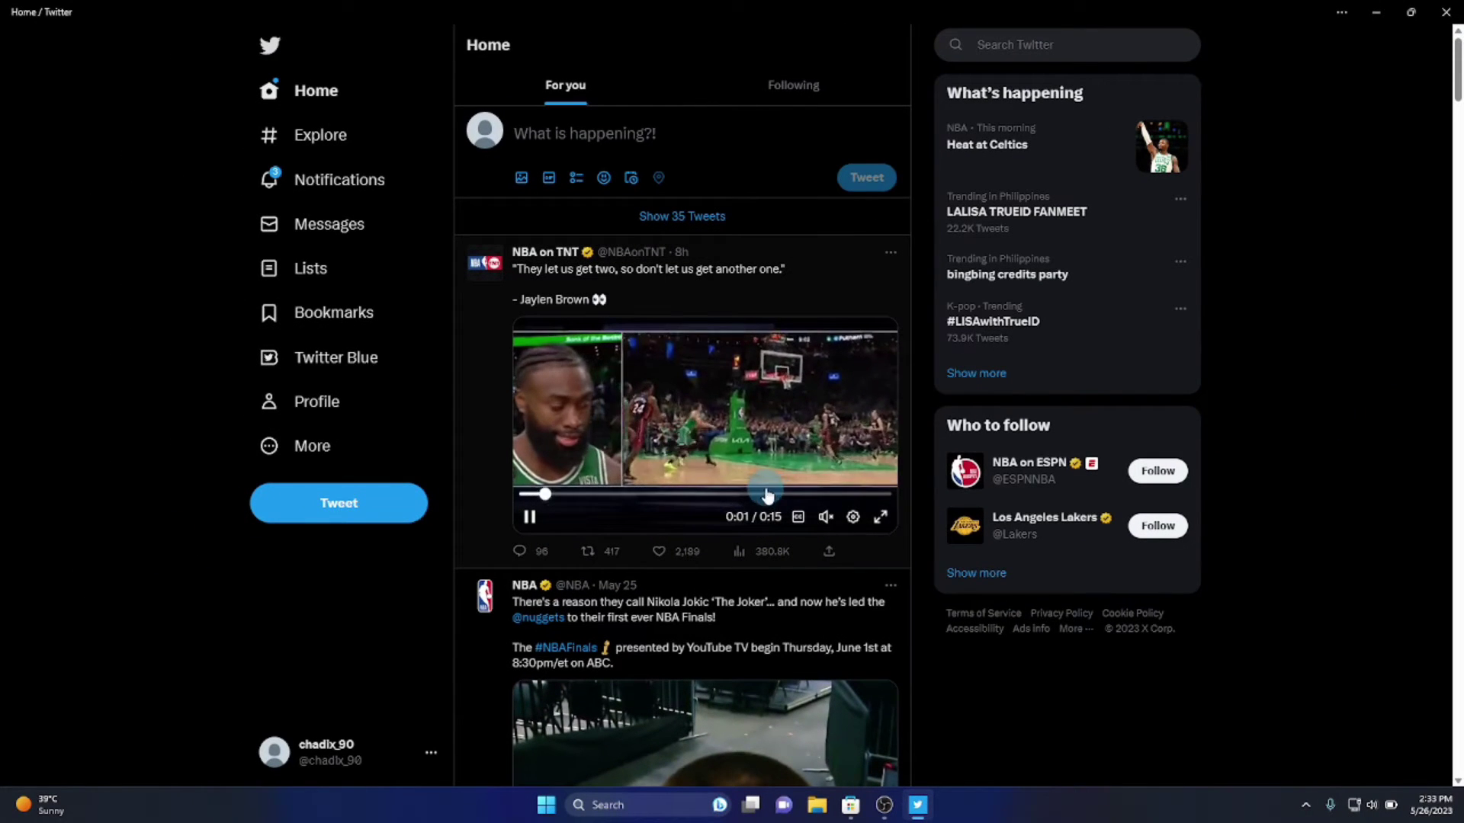
- Unmute the playing tweet video, then play the NBA History John Starks clip in the feed
click(826, 518)
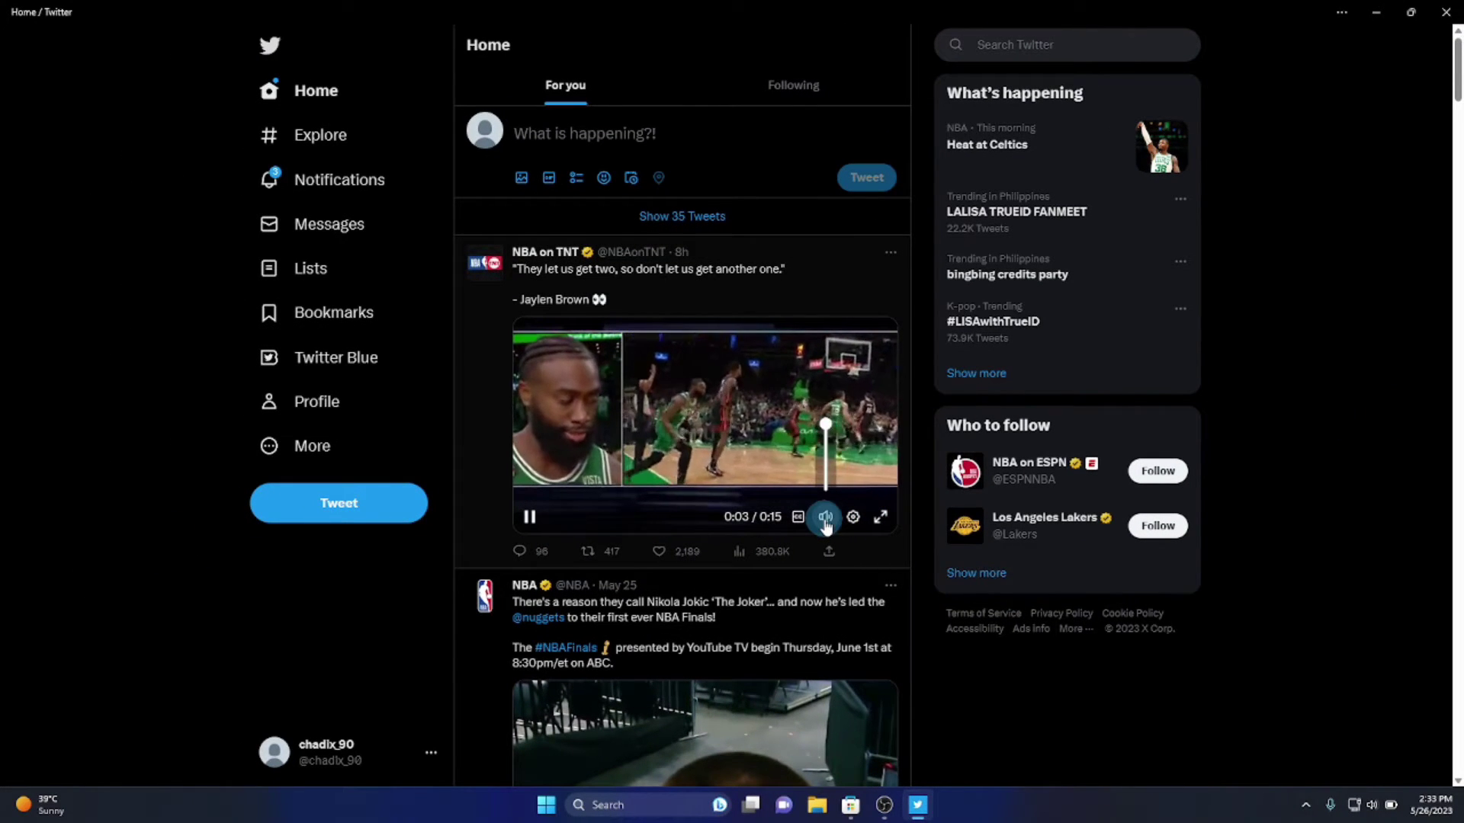
click(774, 583)
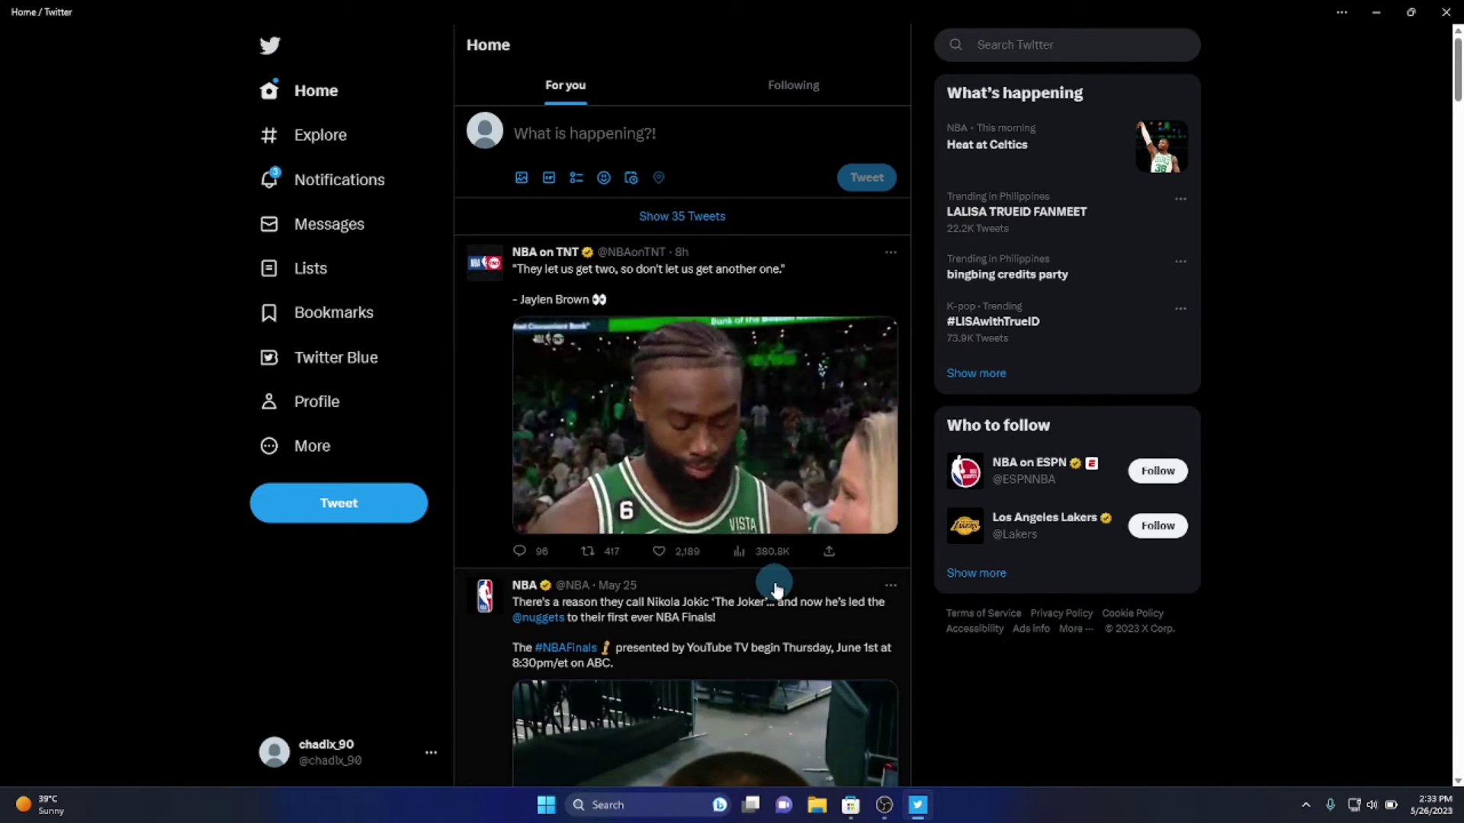
scroll(876, 650, down, 5)
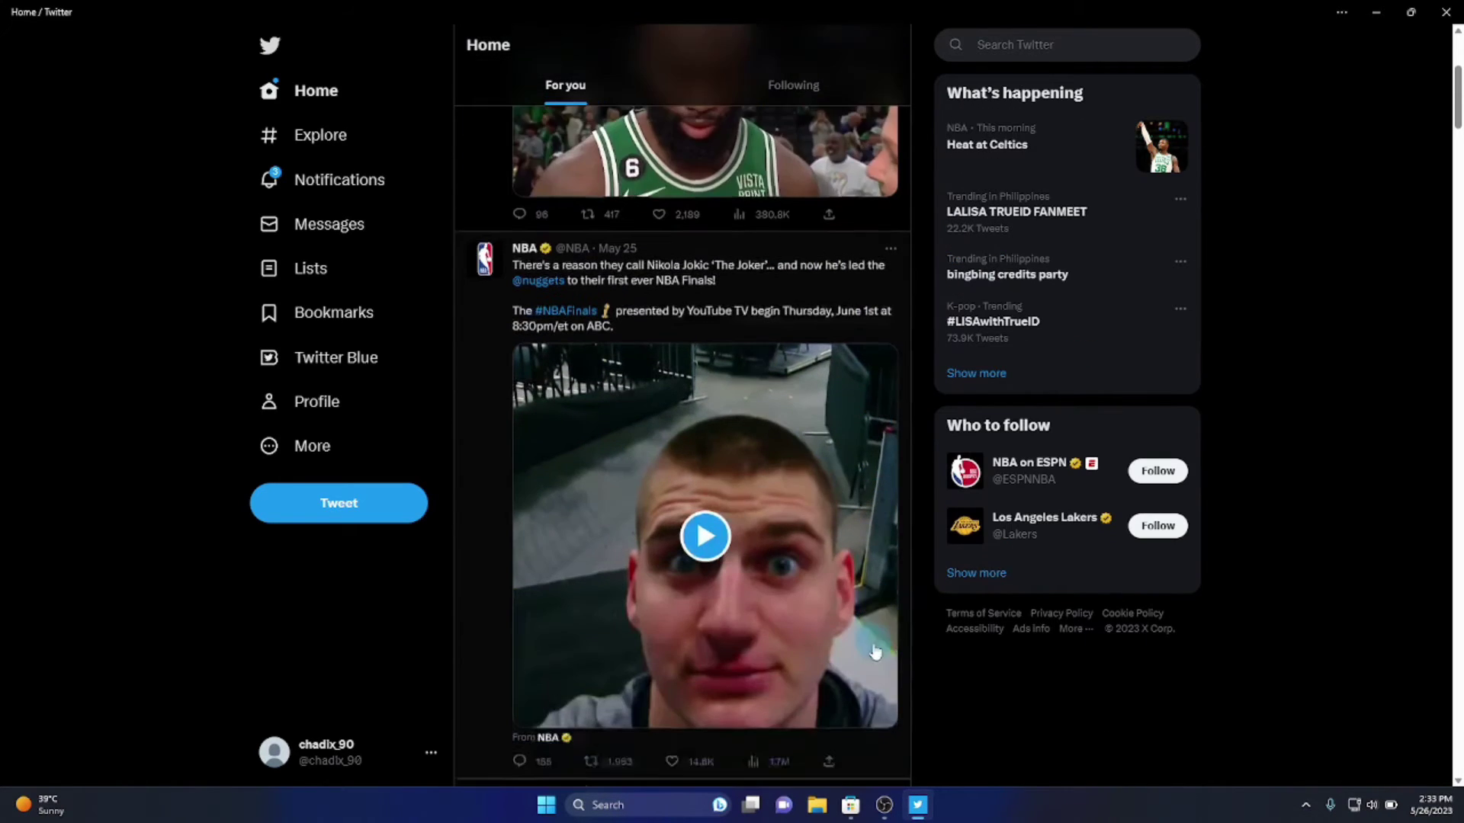
scroll(875, 649, down, 3)
scroll(876, 650, up, 2)
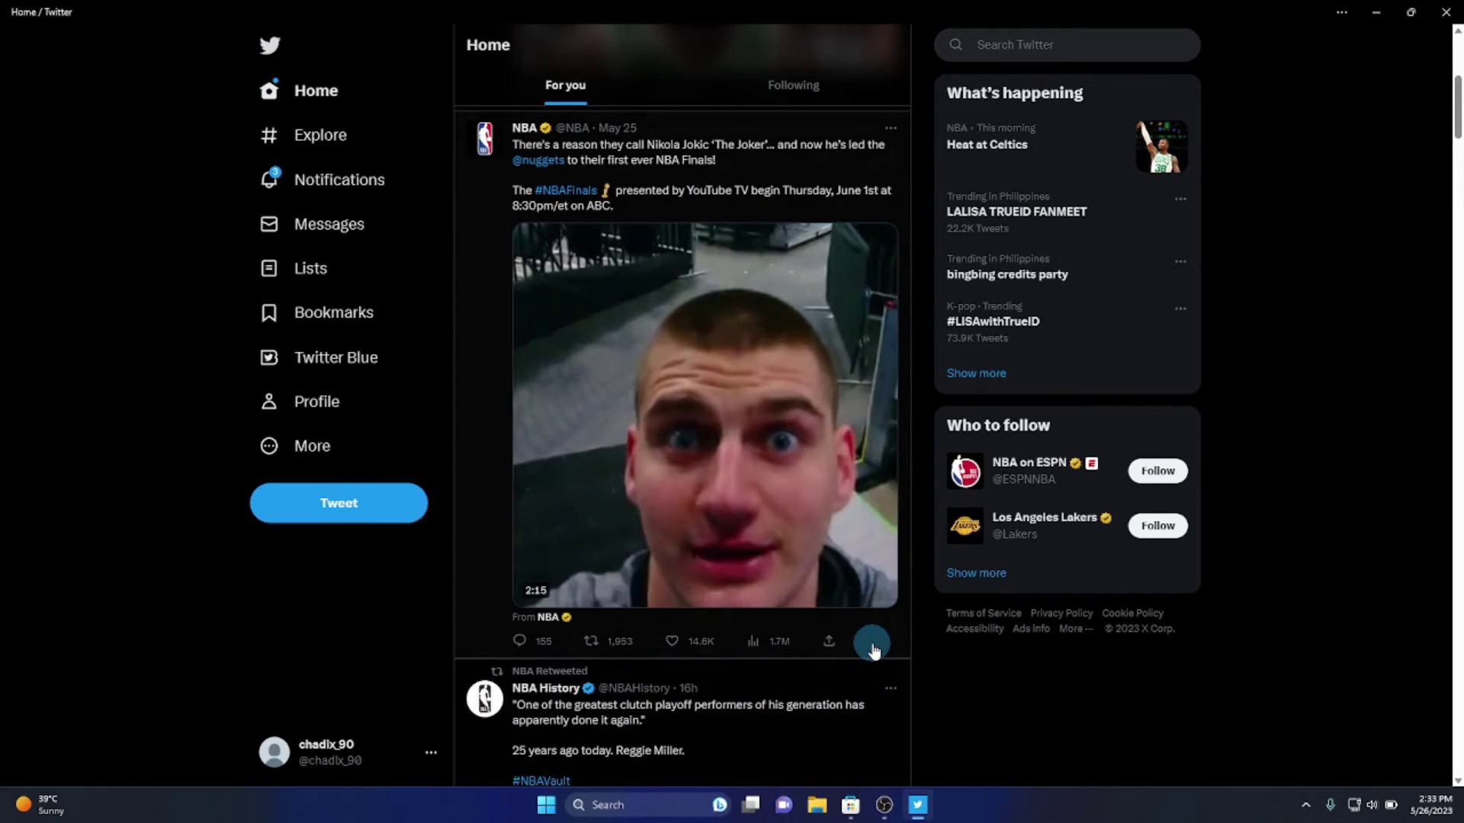
scroll(873, 651, down, 5)
scroll(874, 650, down, 4)
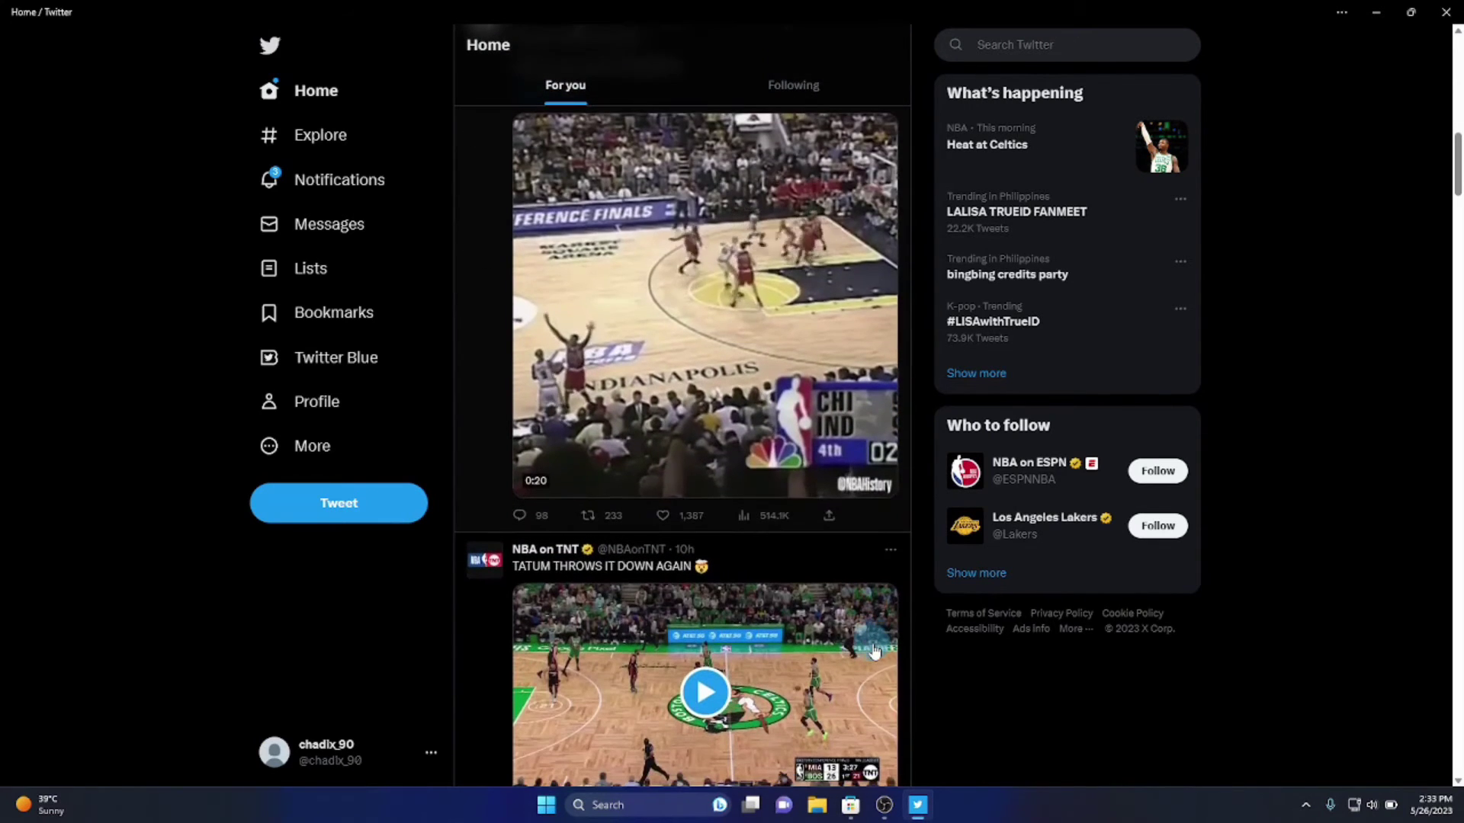
scroll(873, 650, down, 6)
scroll(874, 651, down, 7)
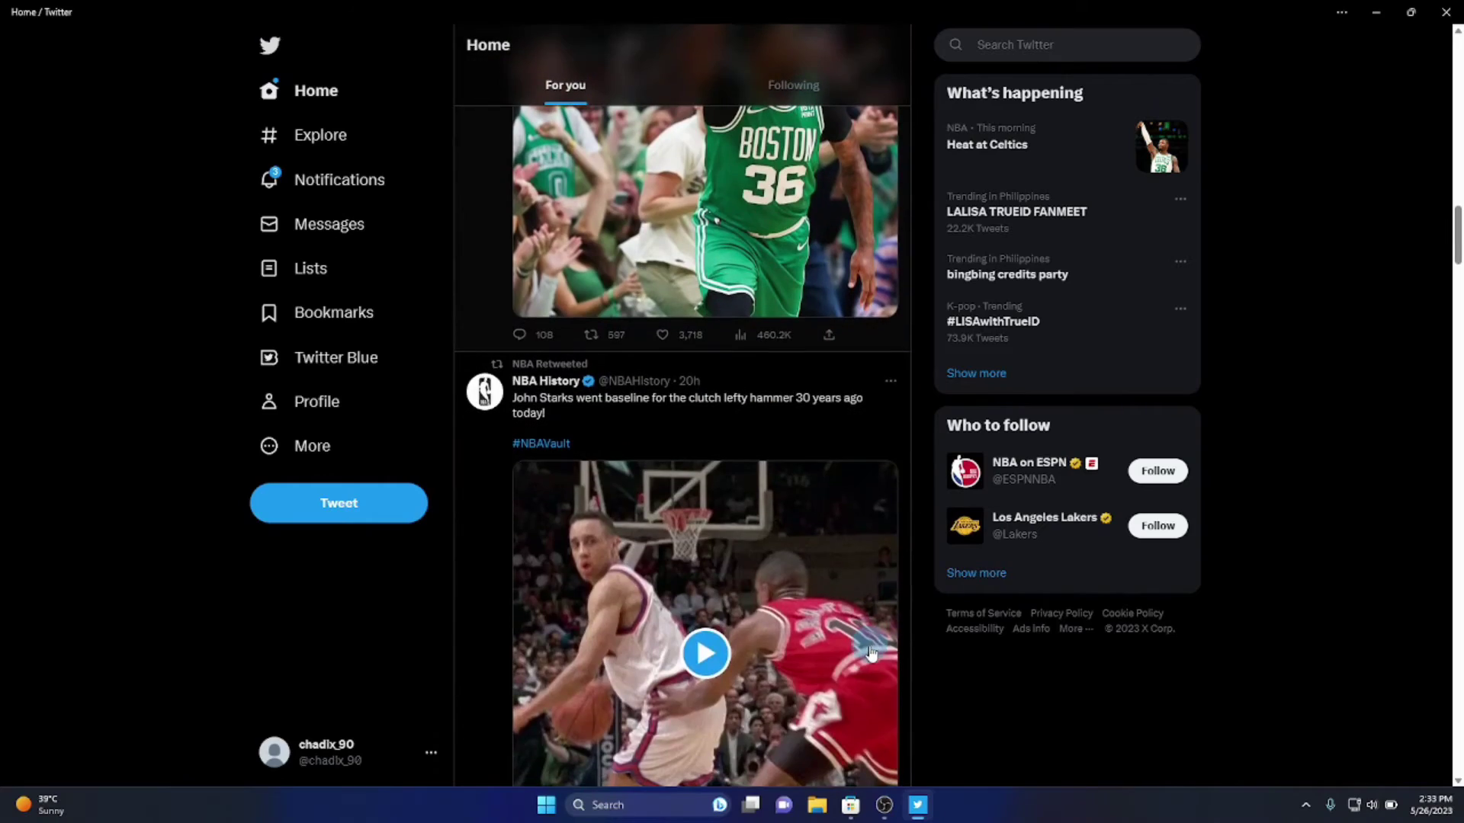
click(870, 653)
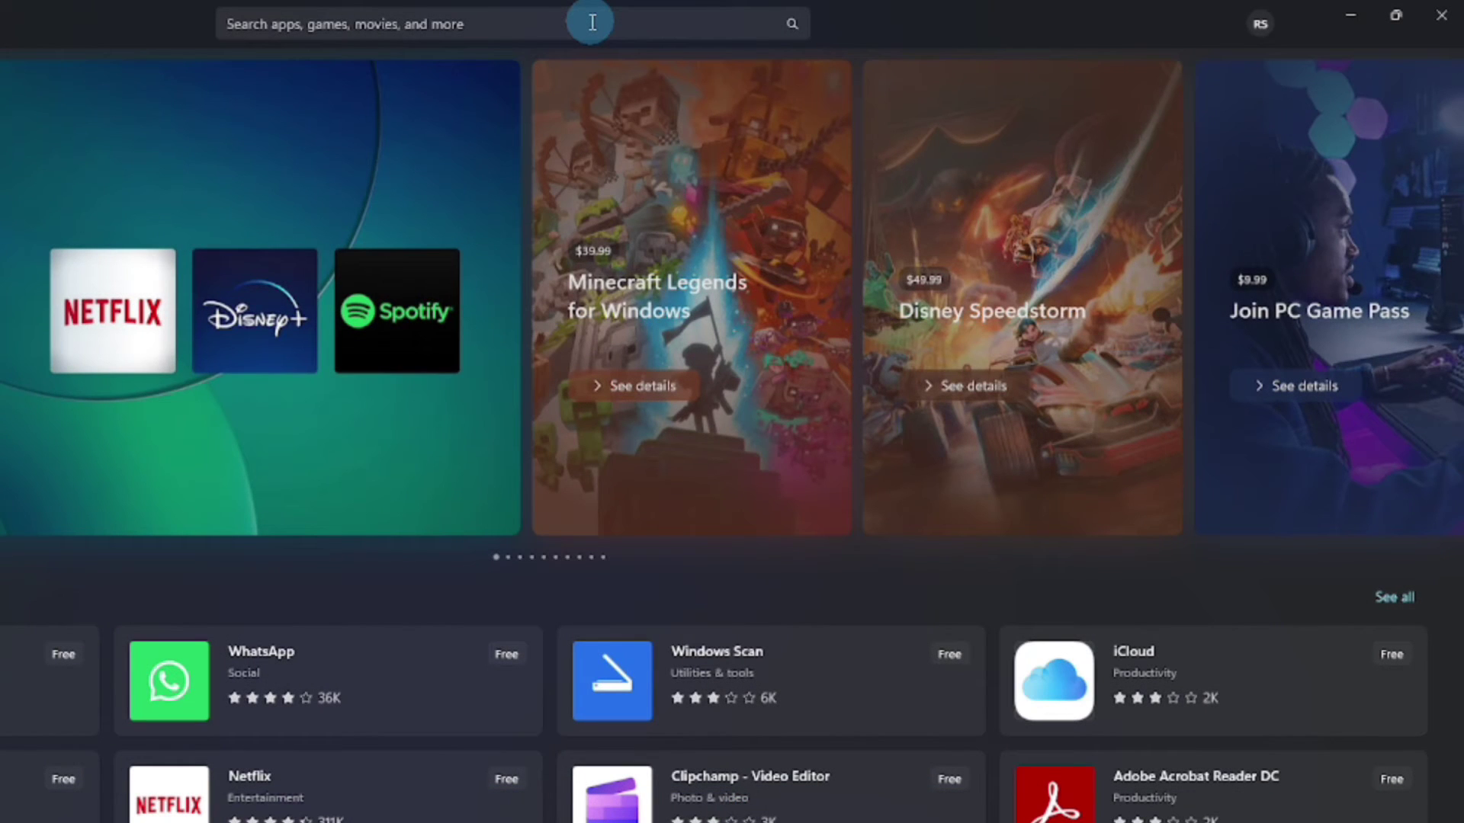
- Search the Store for 'tiktok' and install the TikTok app from its store page
click(592, 22)
text(tiktok)
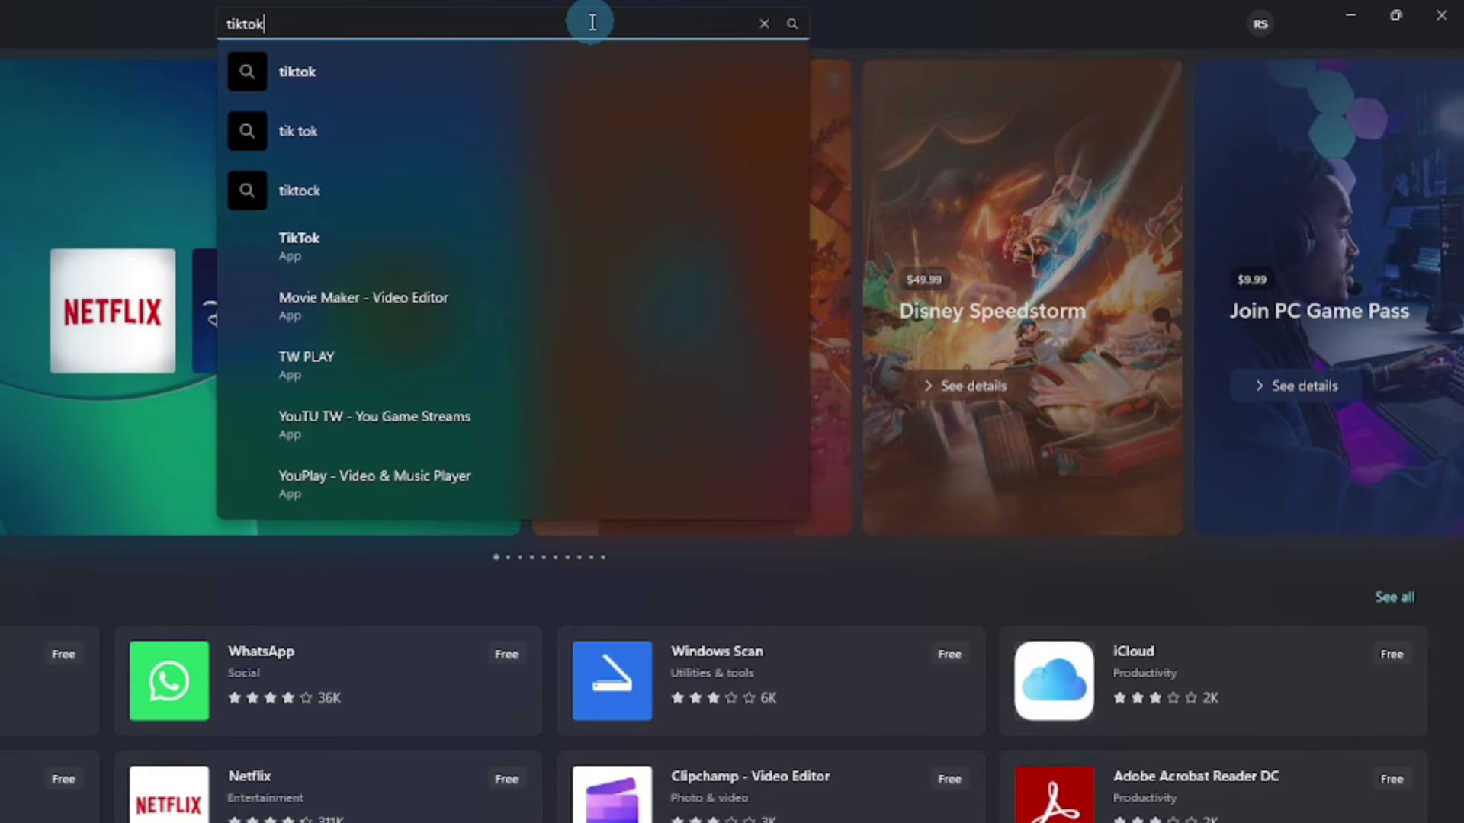
key(Return)
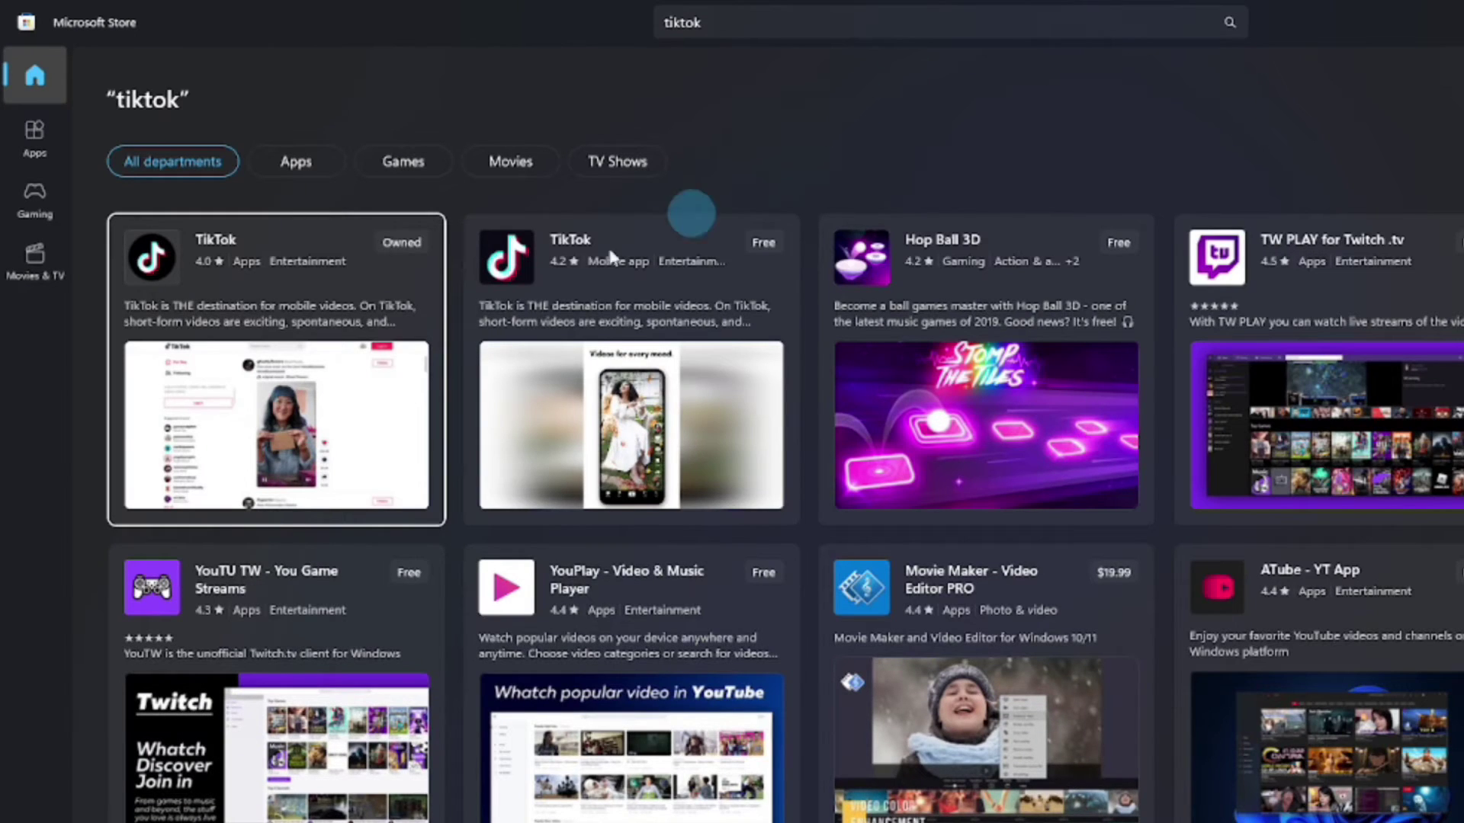
click(316, 467)
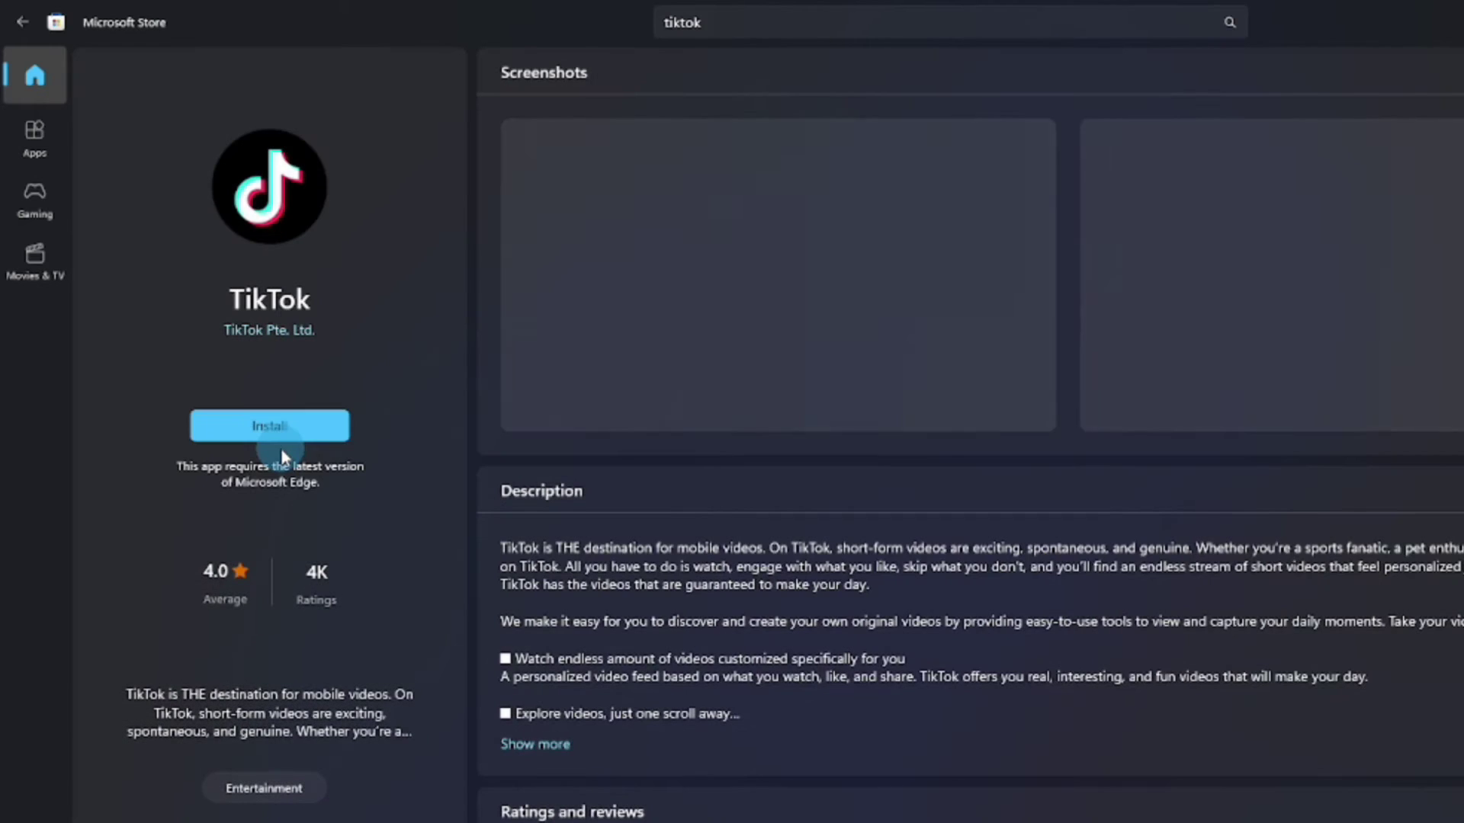
click(291, 429)
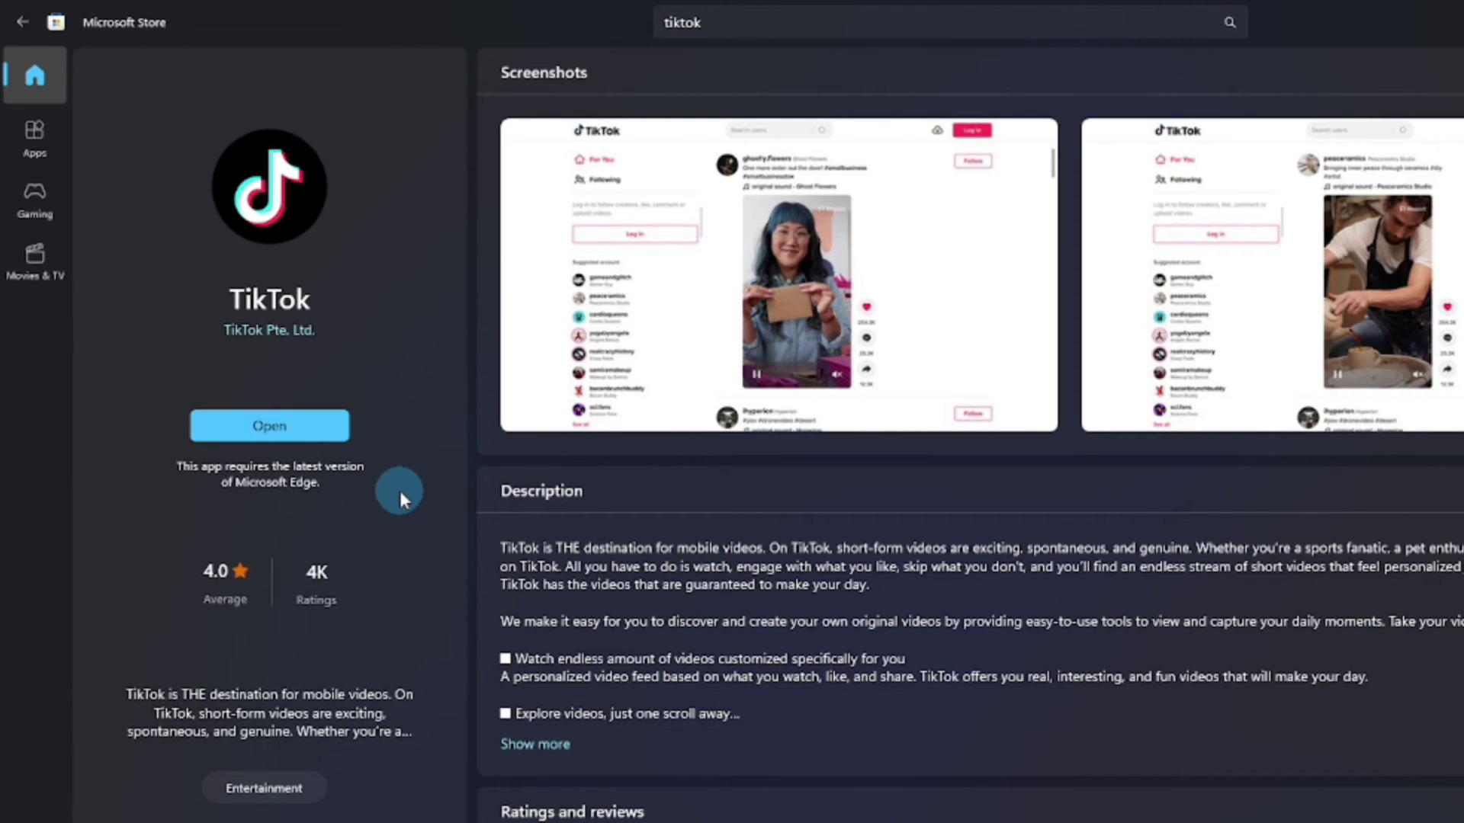
- Launch TikTok, allow it with a desktop shortcut, then close TikTok and the Microsoft Store
click(286, 425)
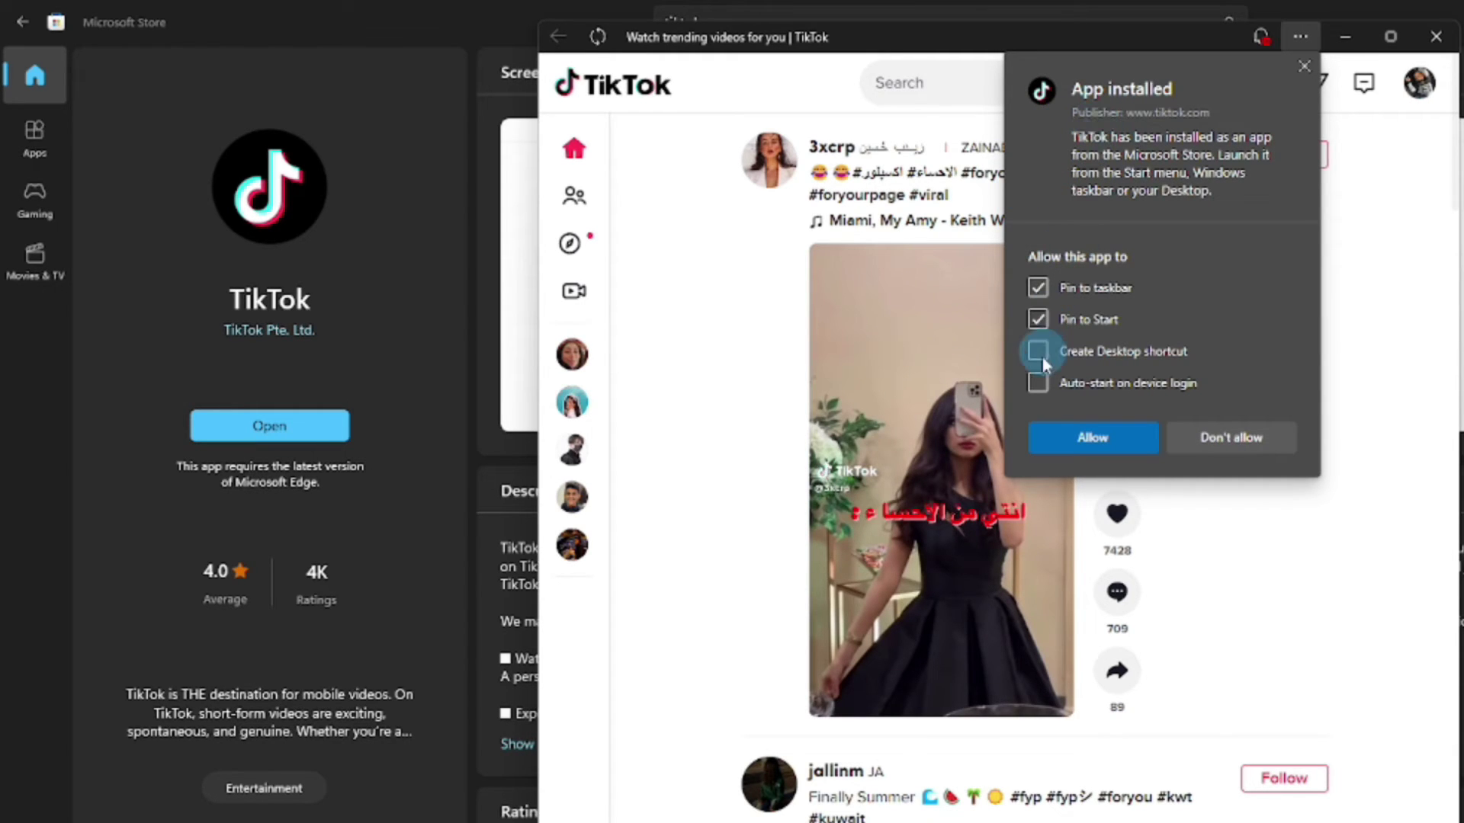
click(1098, 433)
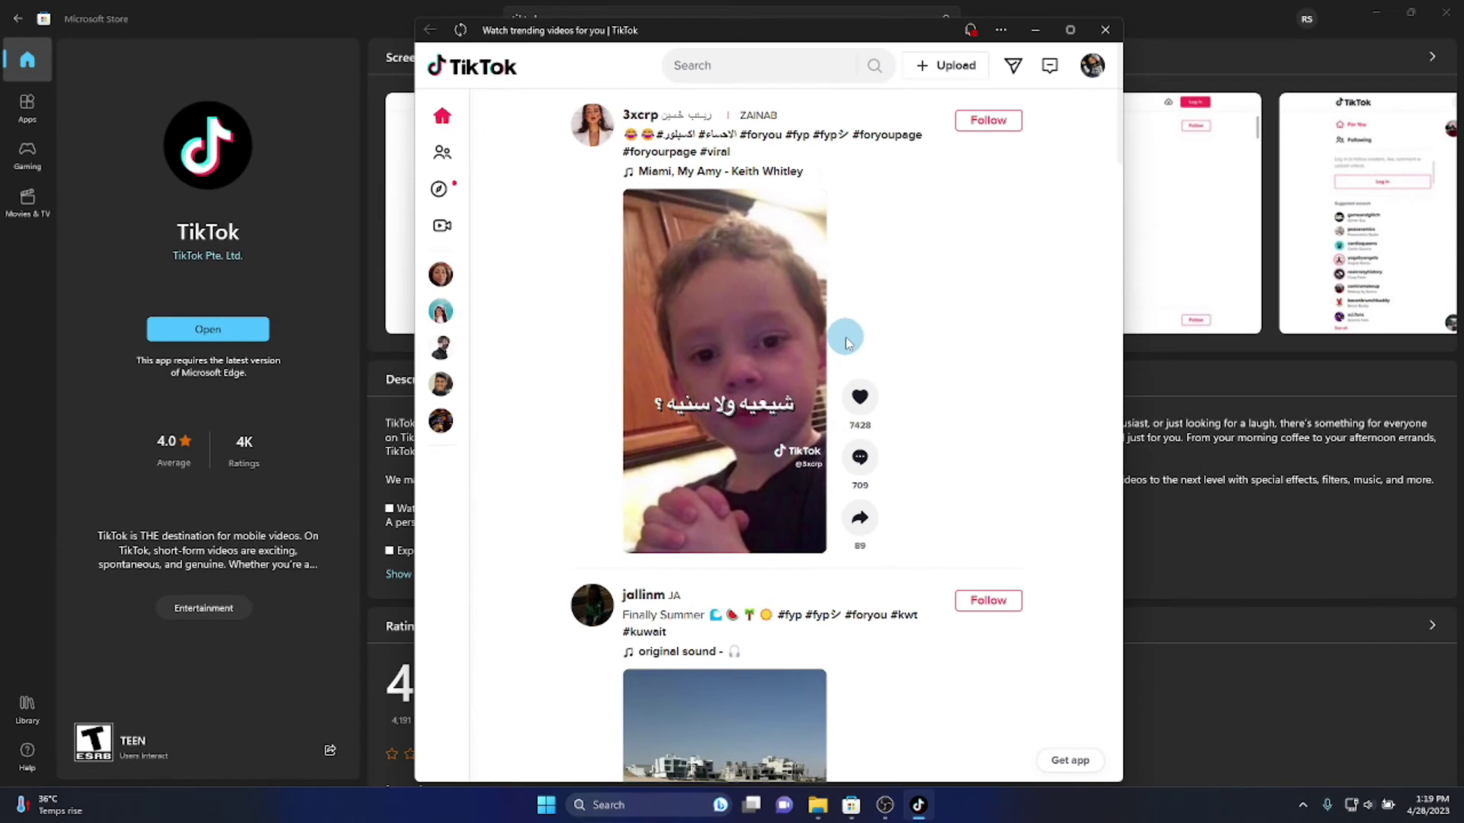
click(1105, 29)
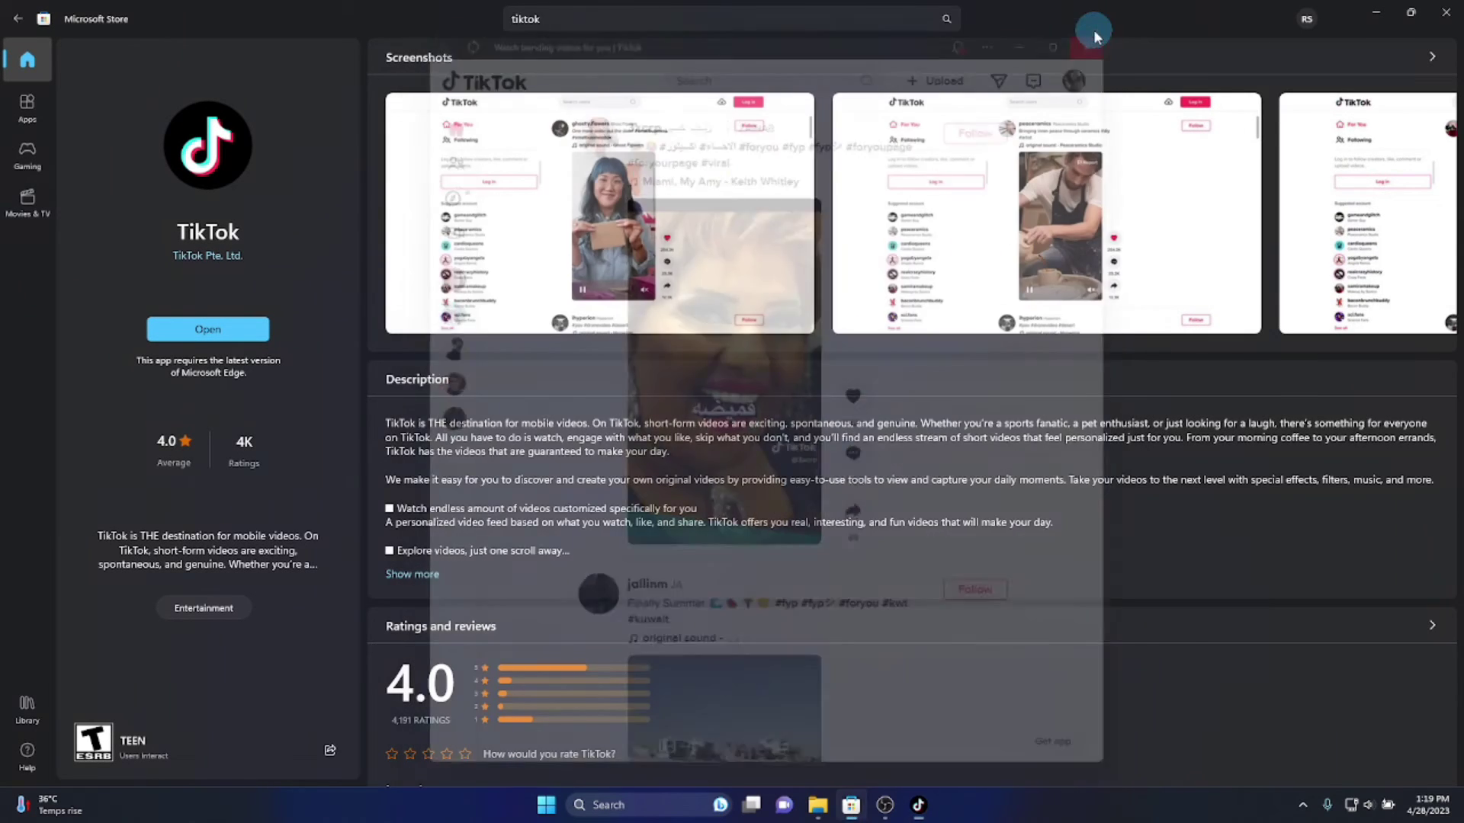
click(1457, 10)
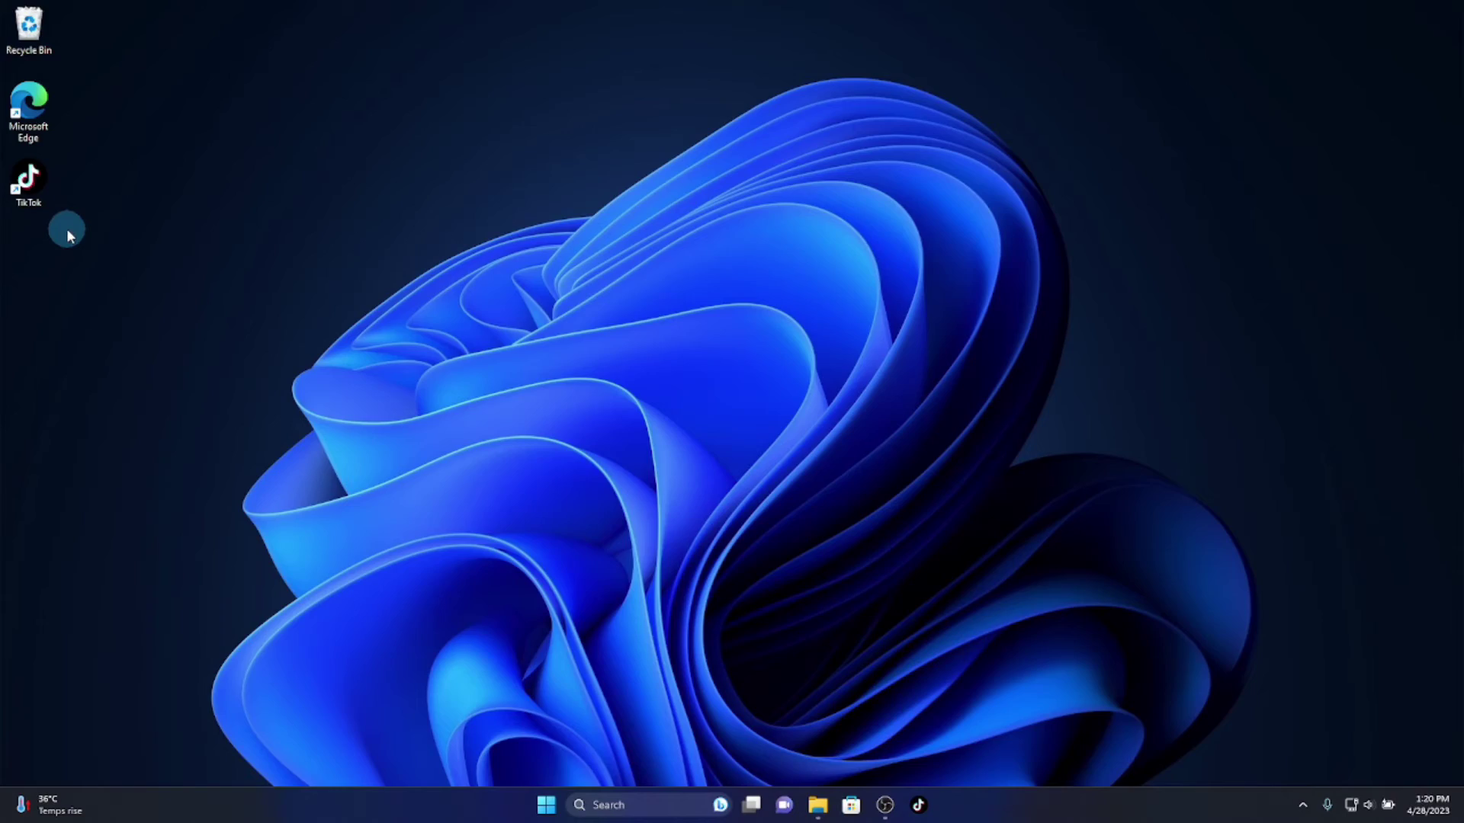
click(30, 187)
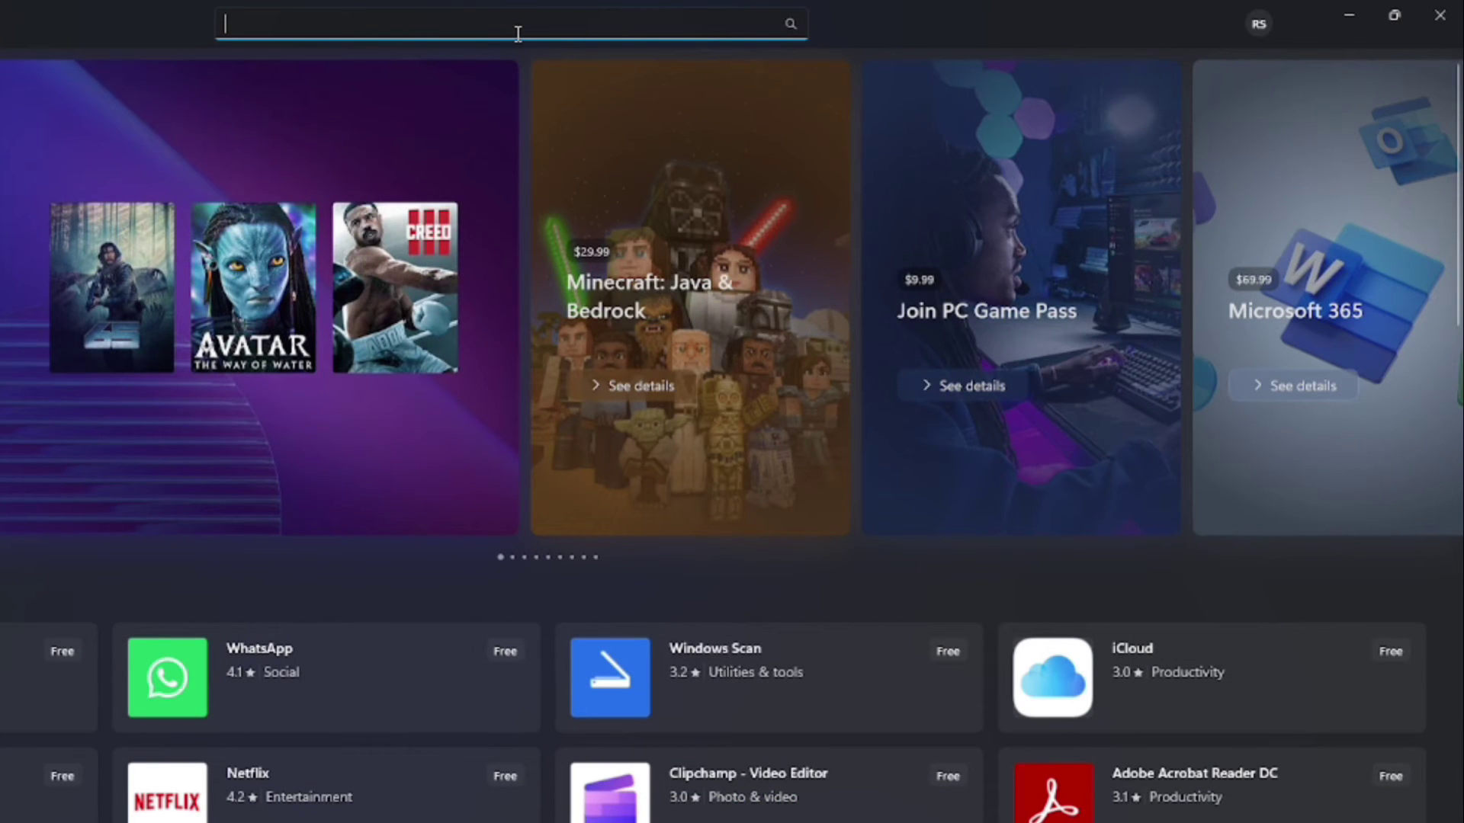
- Search the Store for 'whatsapp' and install WhatsApp from its store page
text(whatsap)
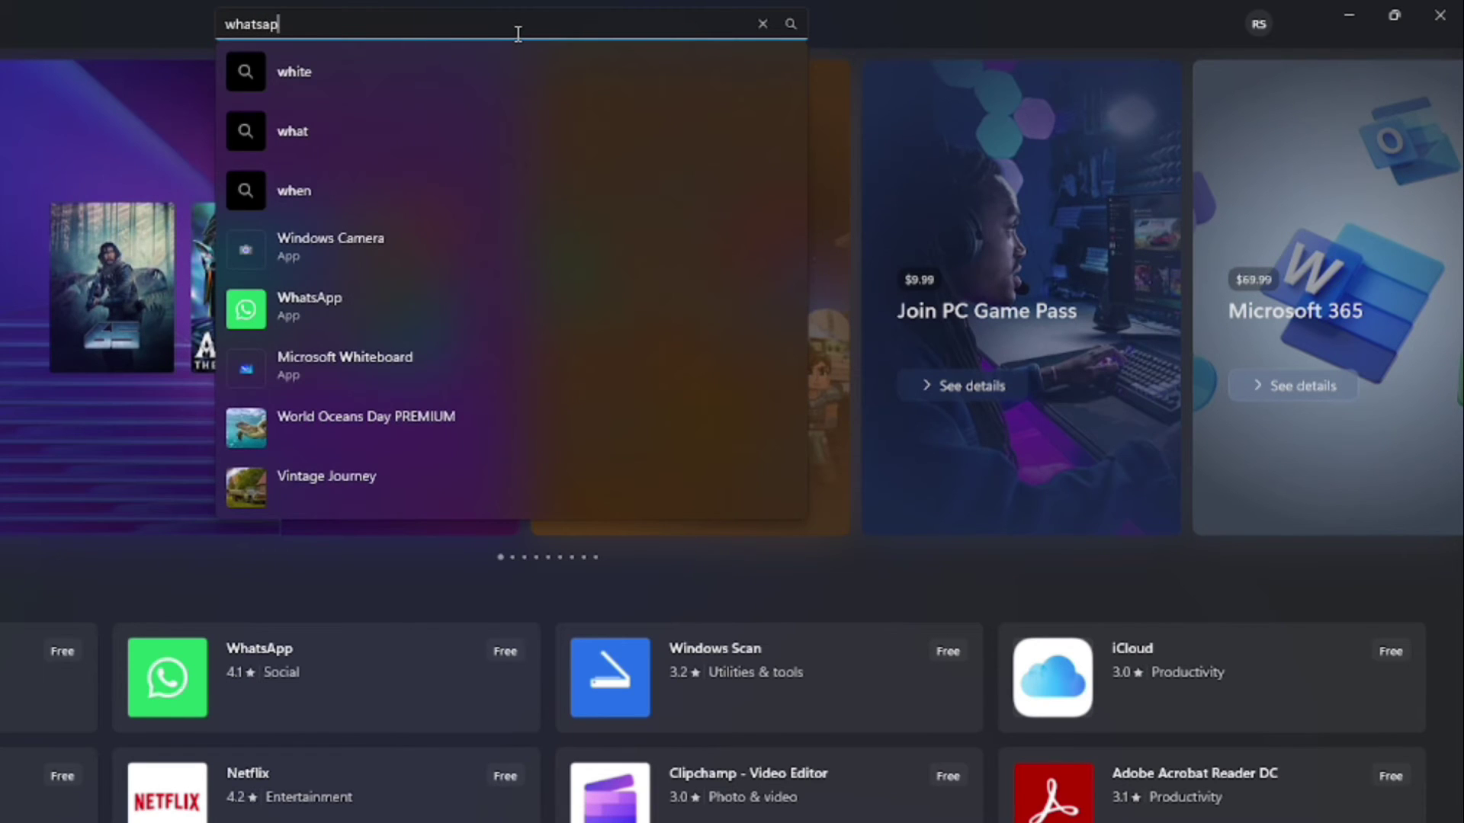
text(p)
key(Return)
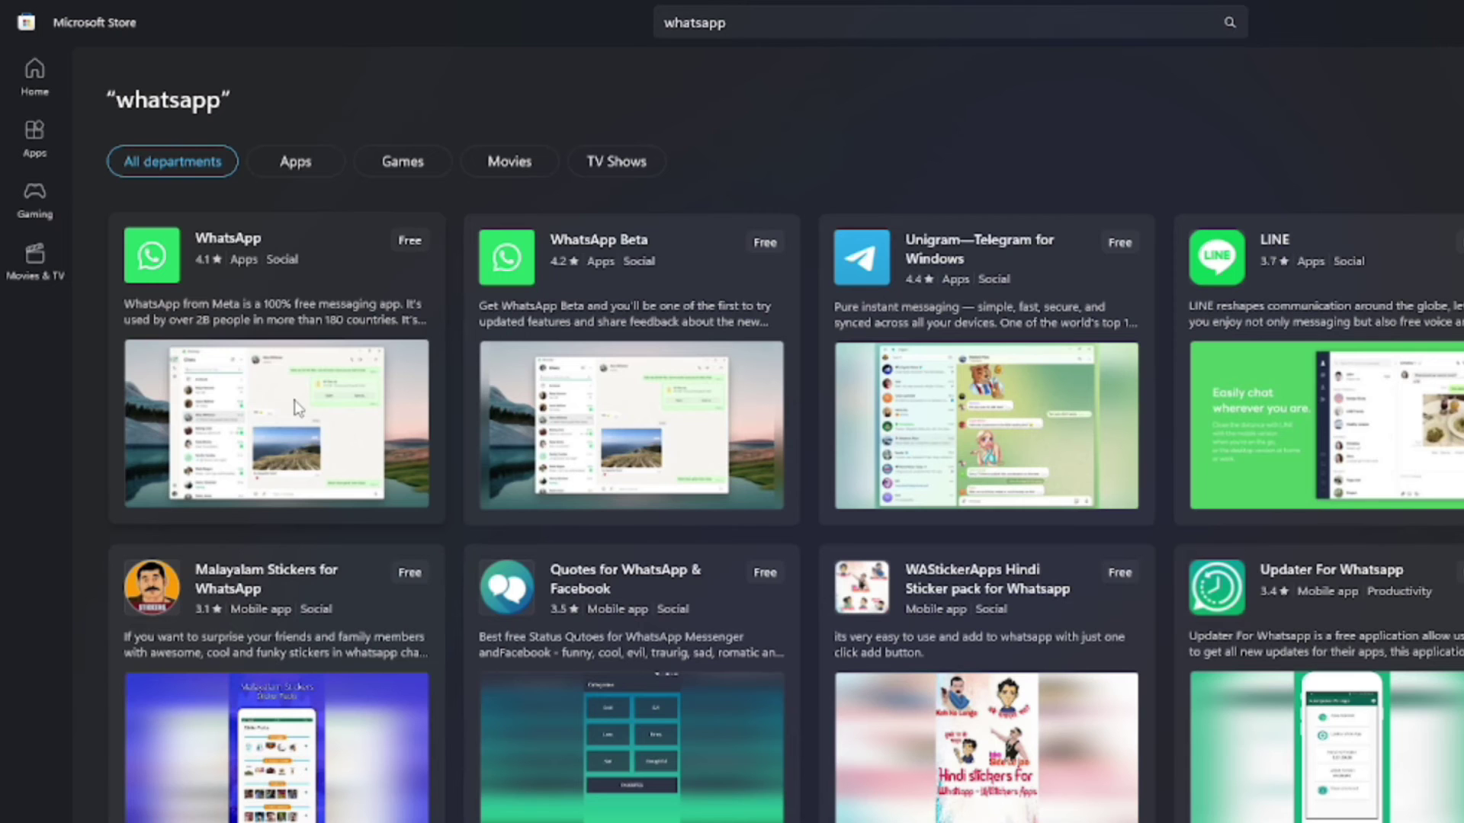
click(250, 430)
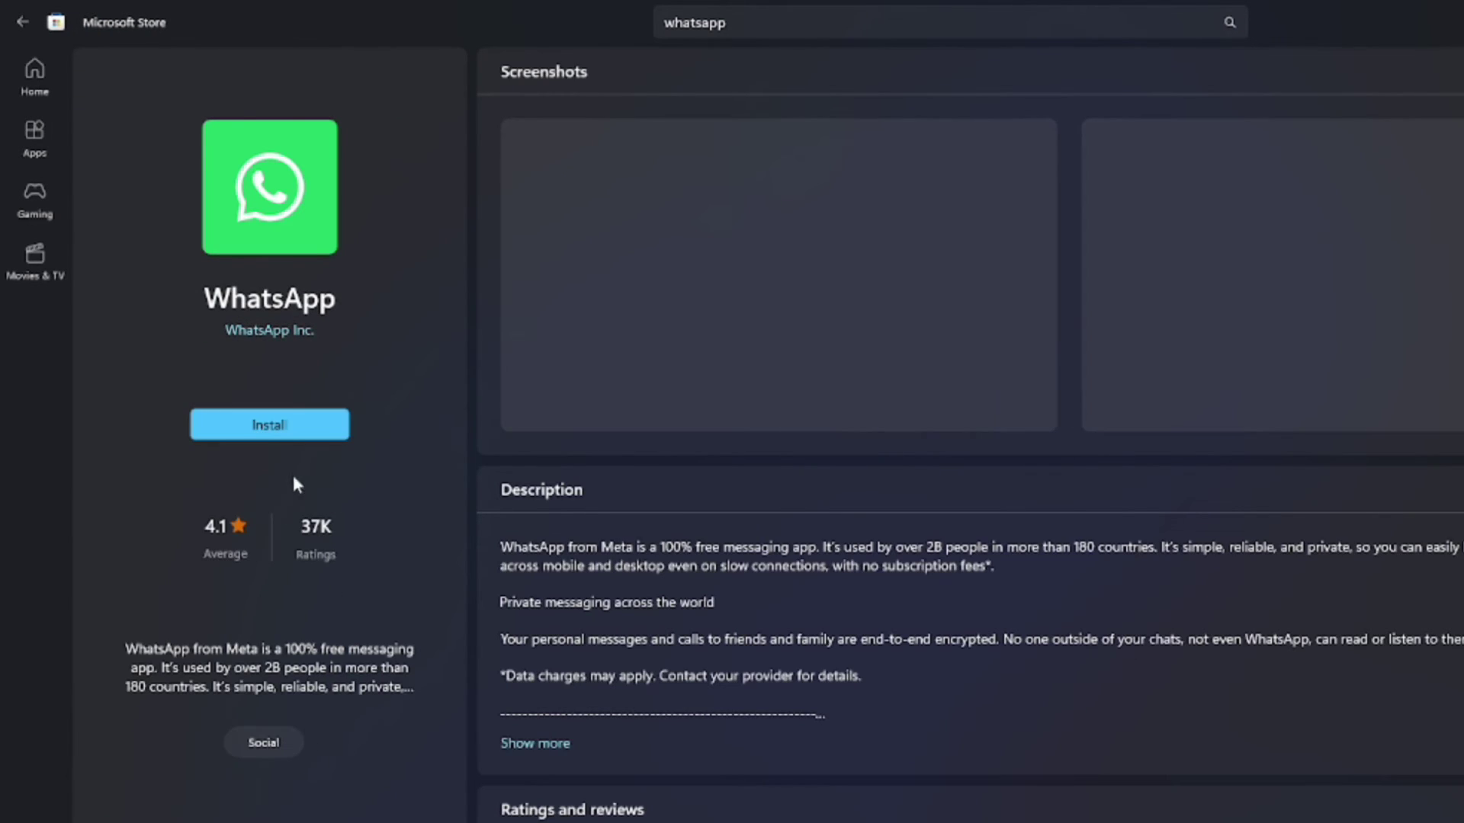
click(284, 434)
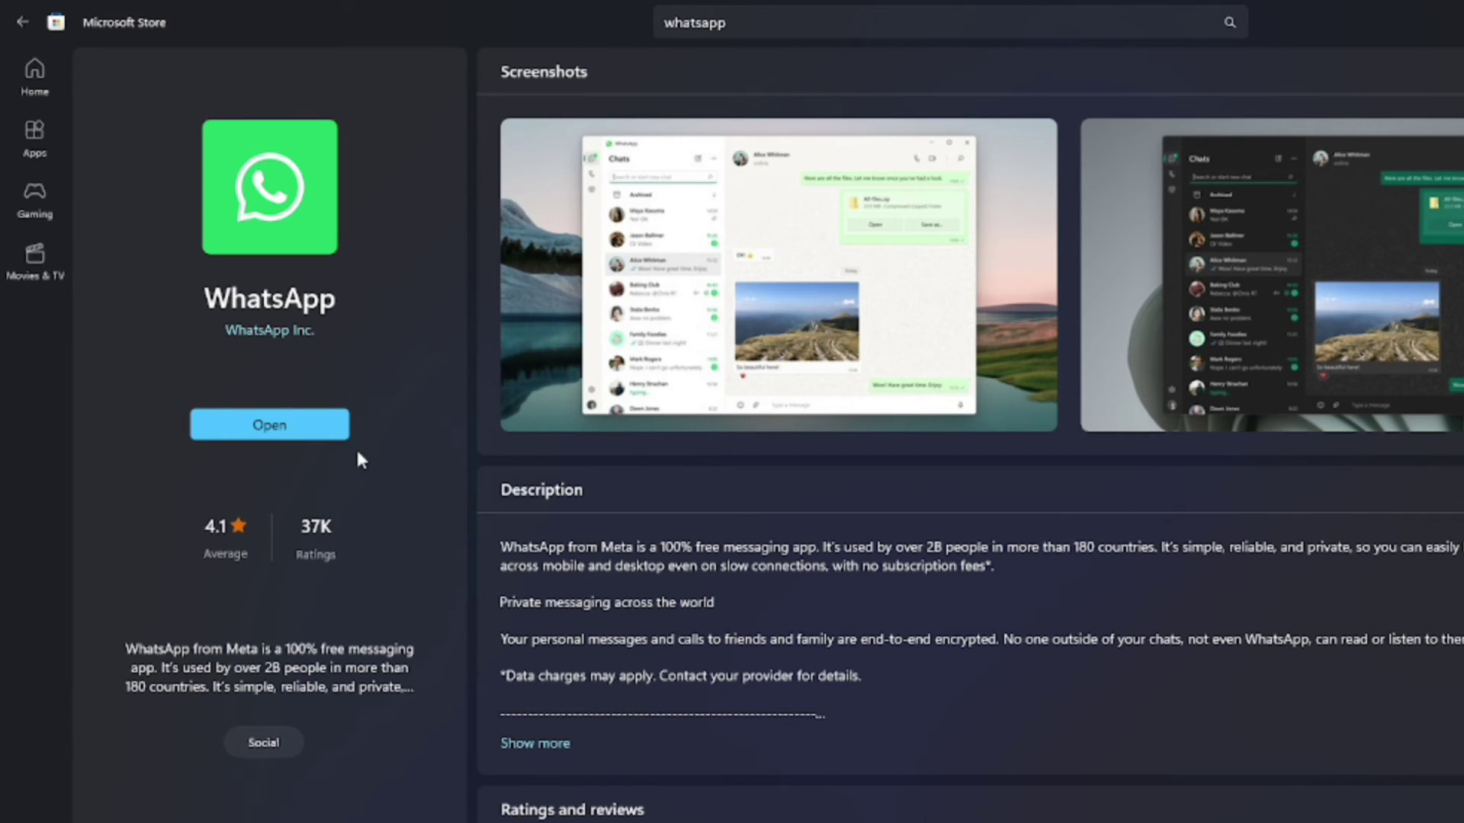
- Launch WhatsApp, link it by scanning the QR code with a phone, then close the Store
click(263, 425)
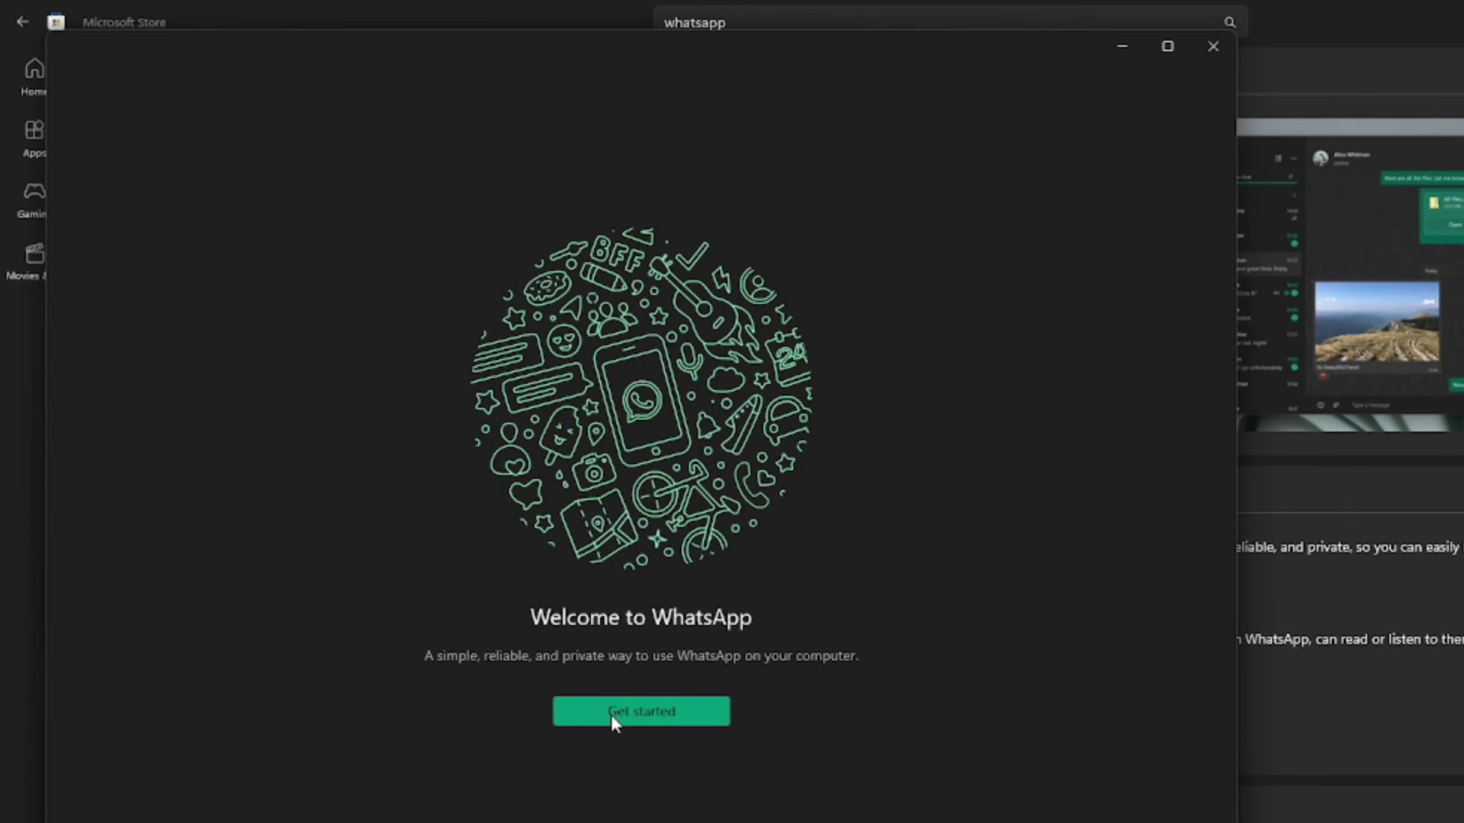
click(613, 721)
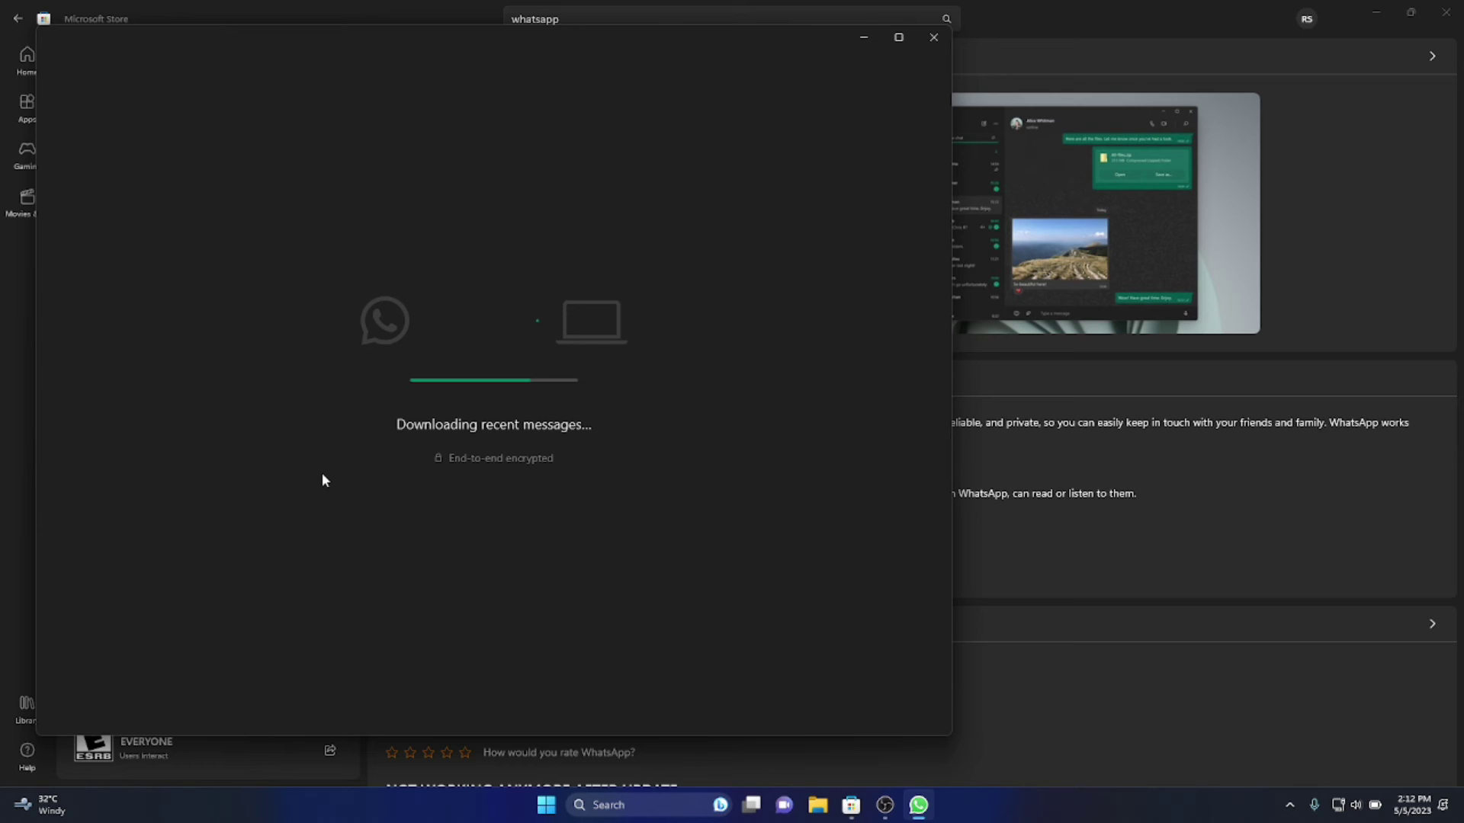
click(1451, 12)
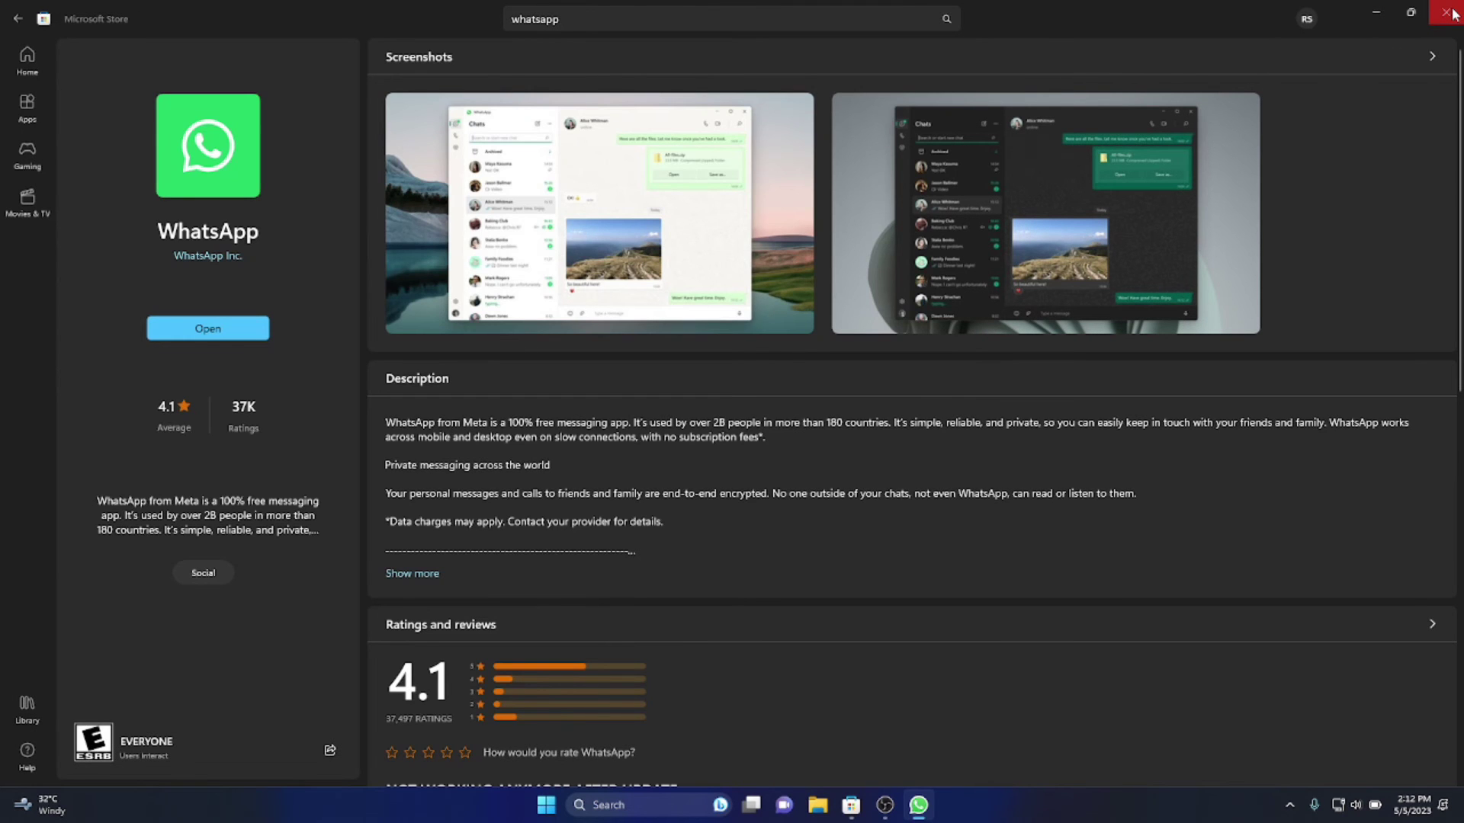
click(1451, 12)
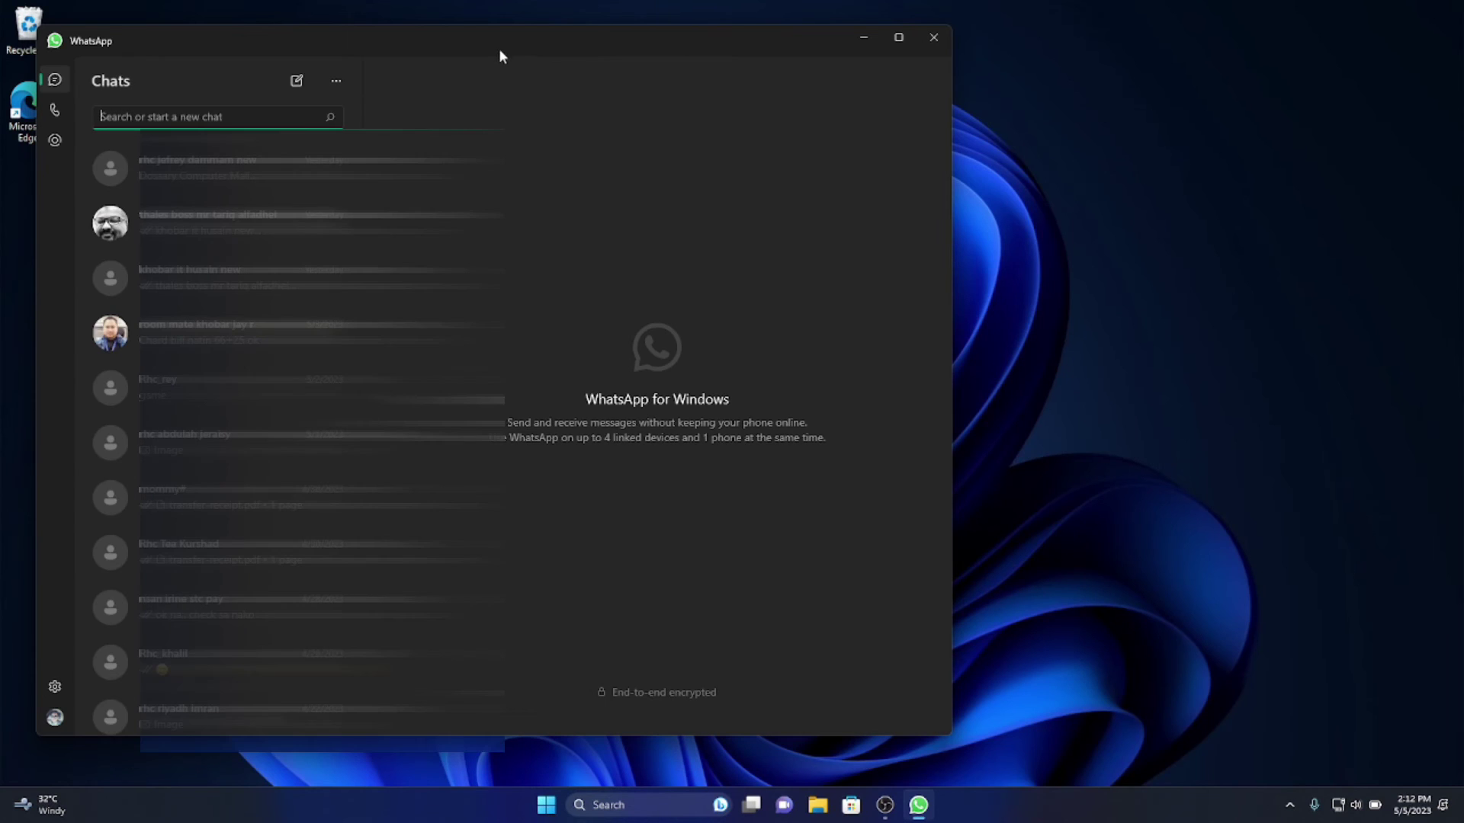
- Open the top WhatsApp chat, open and cancel the File attach dialog, then close WhatsApp
drag(531, 42, 695, 72)
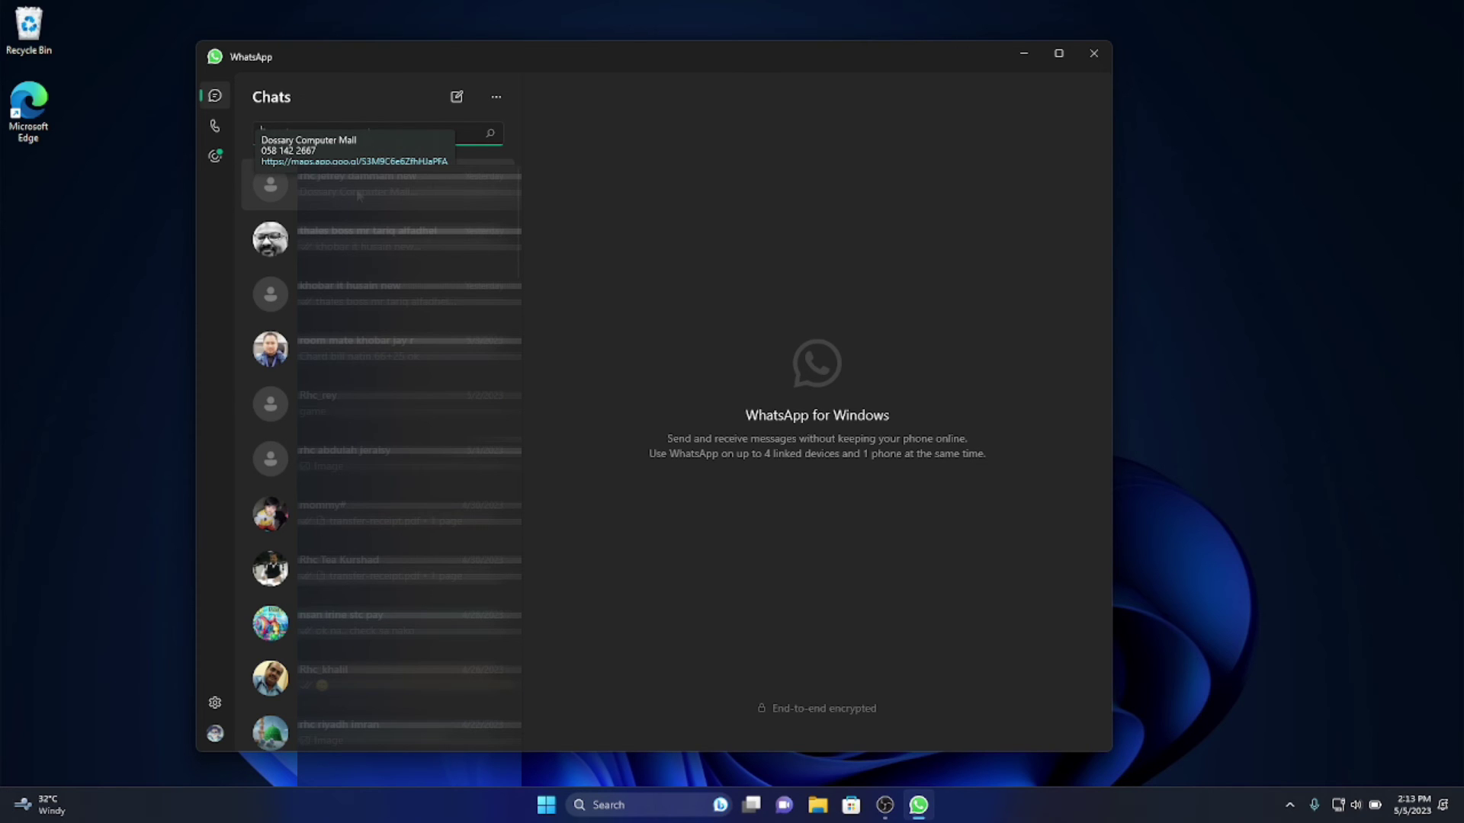
click(355, 207)
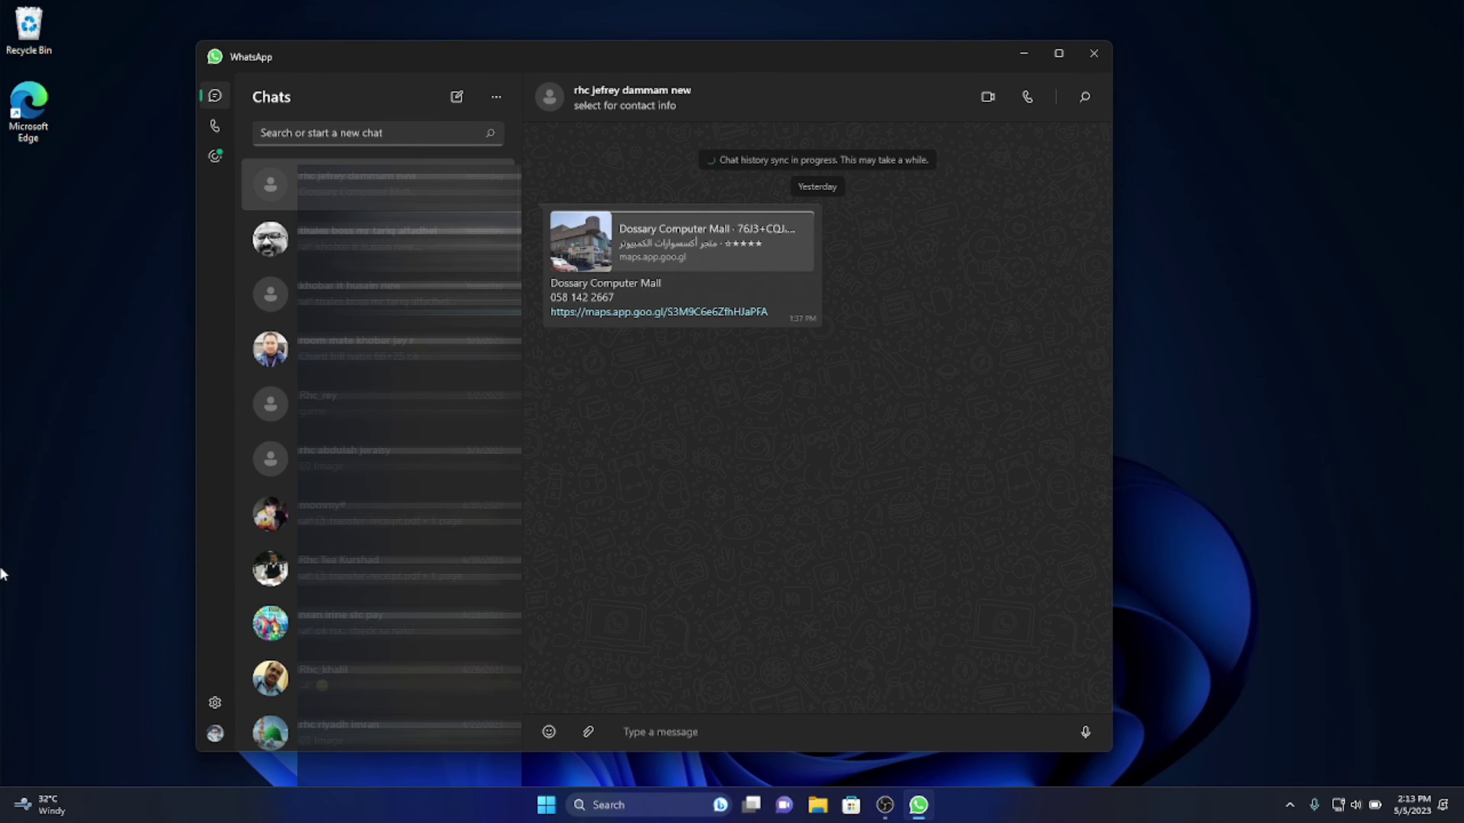
click(588, 737)
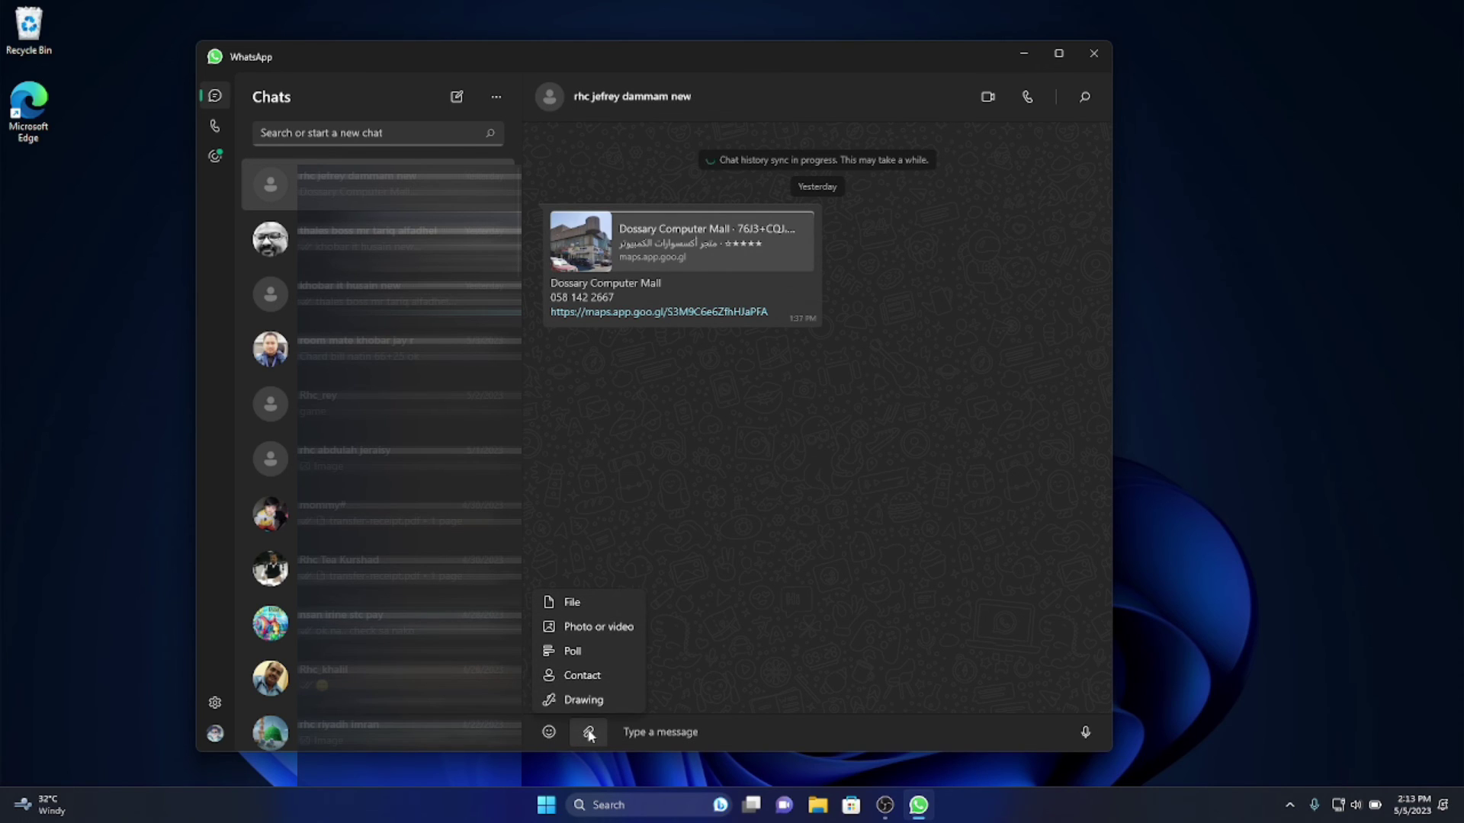
click(573, 603)
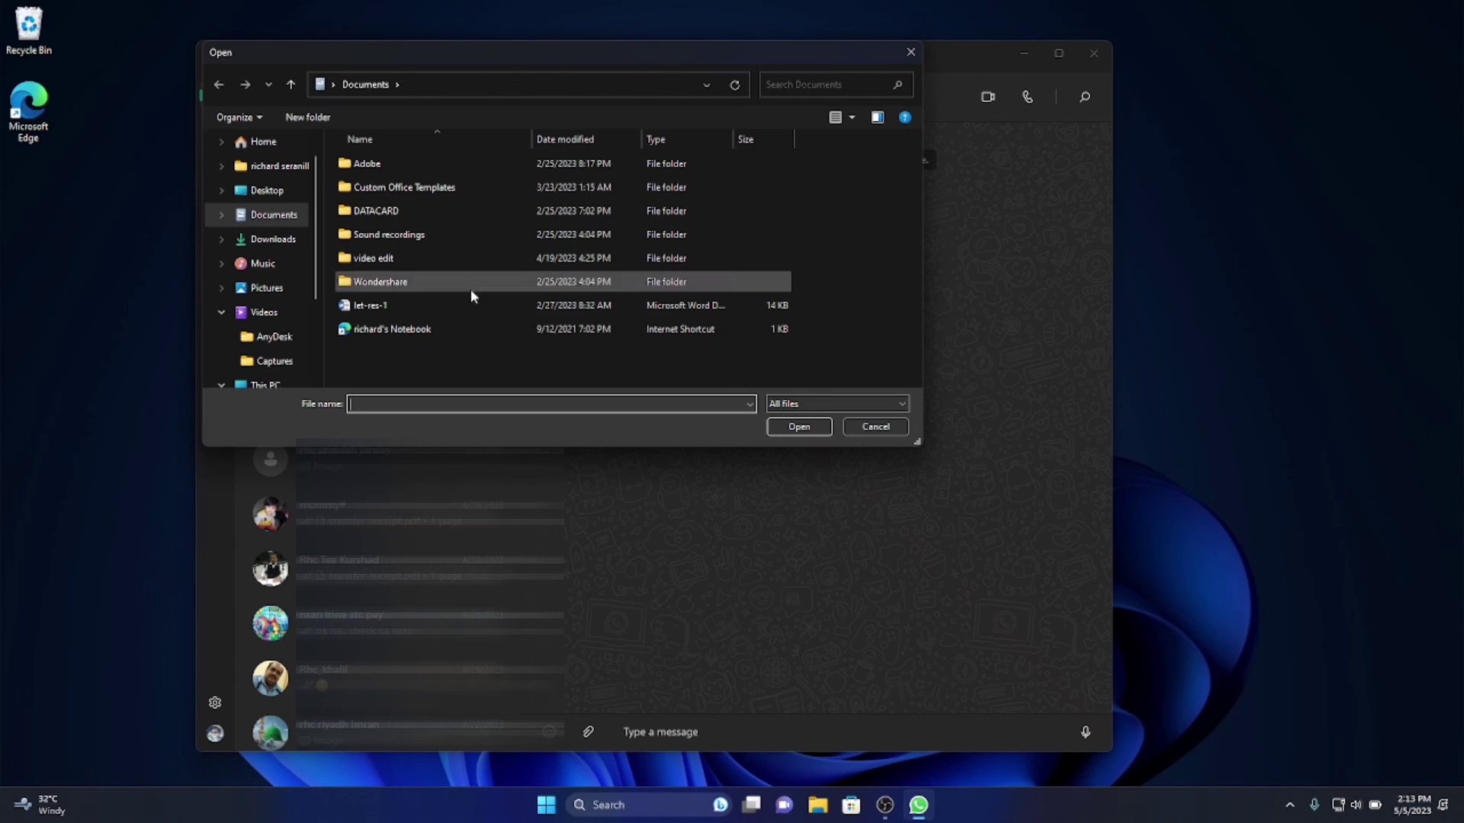
click(910, 53)
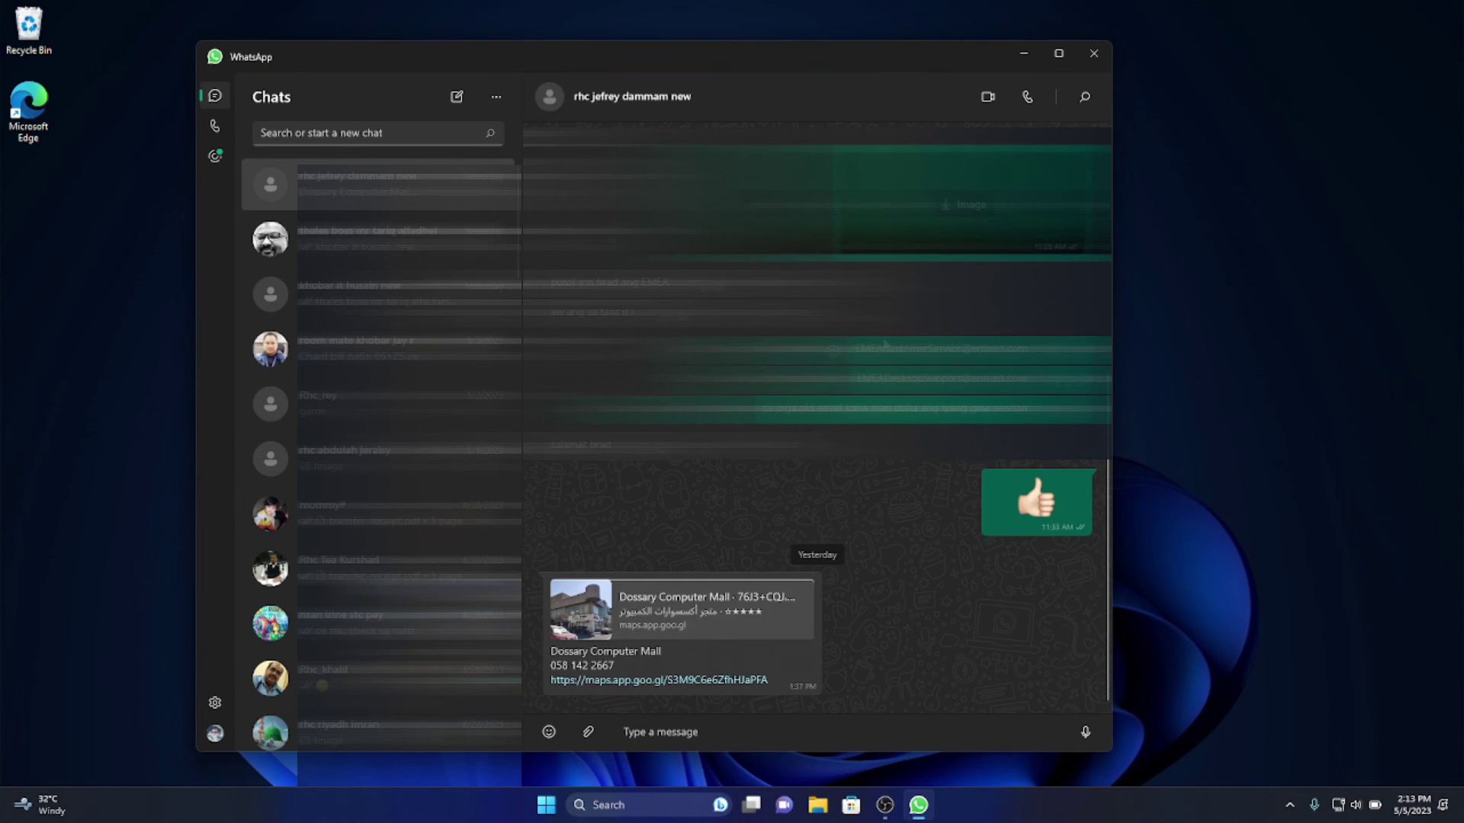
click(1093, 55)
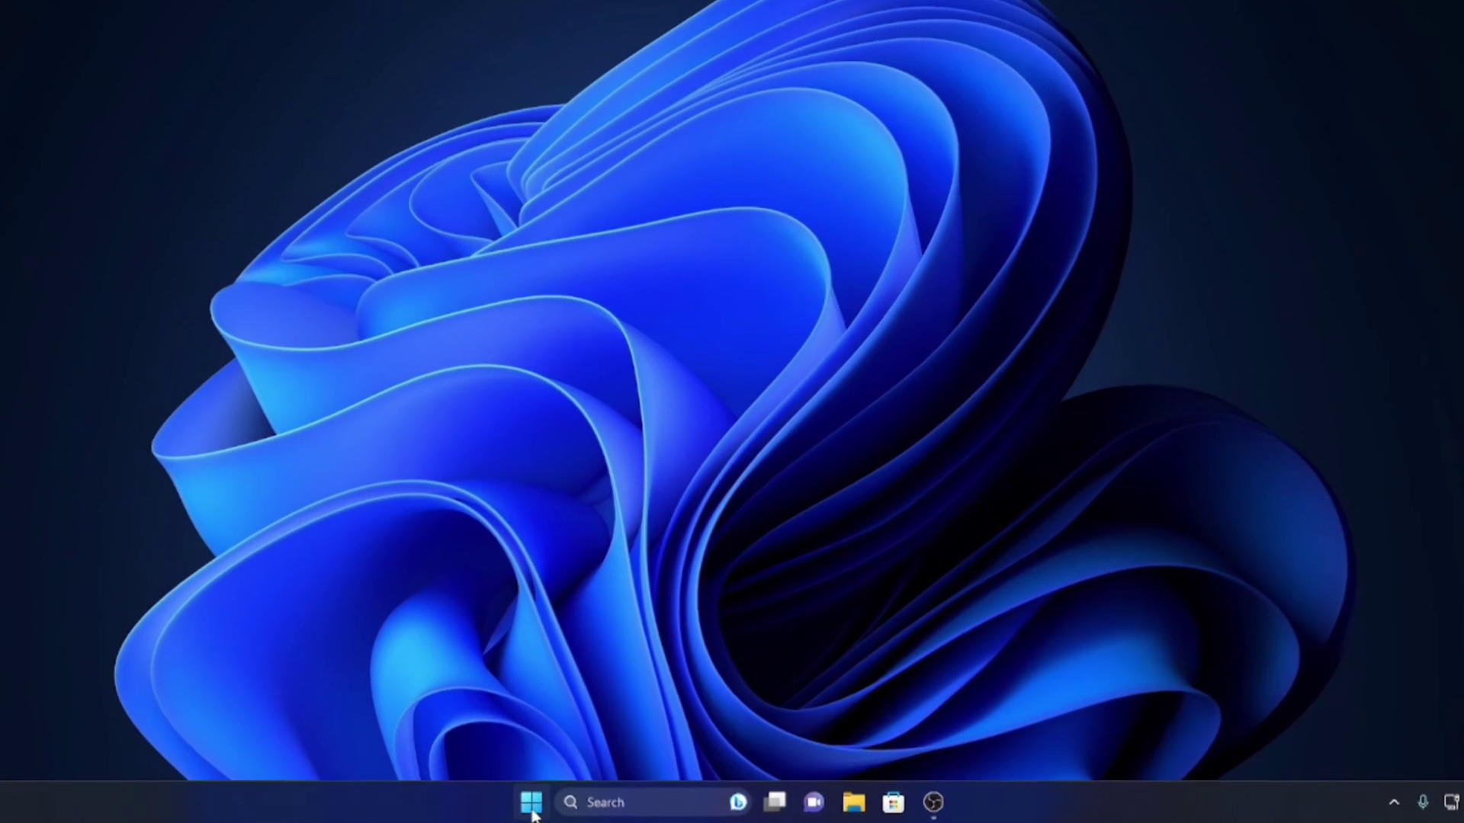
- Drag WhatsApp from the Start menu's All apps list onto the desktop as a shortcut
click(562, 804)
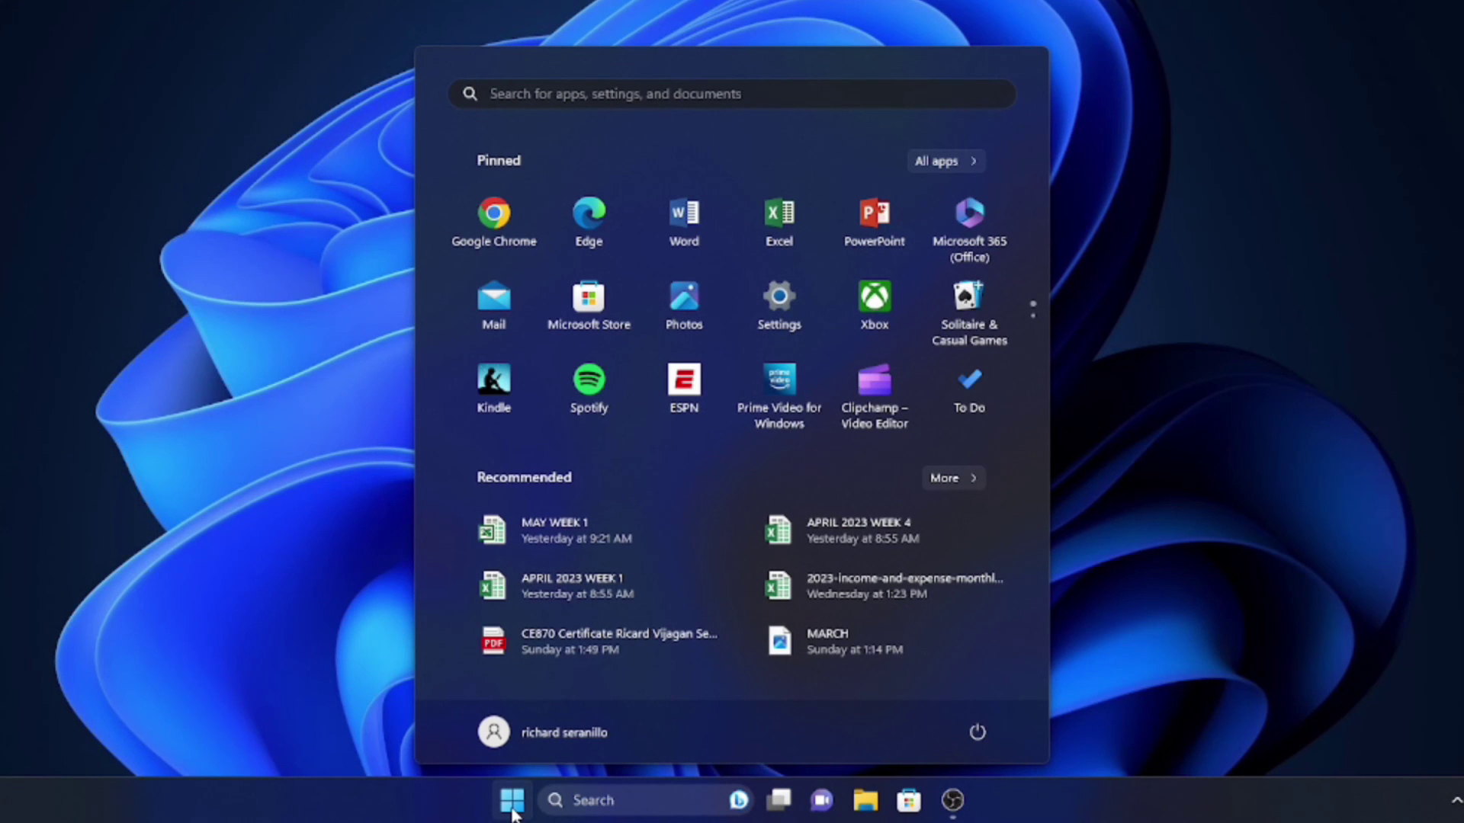
click(939, 162)
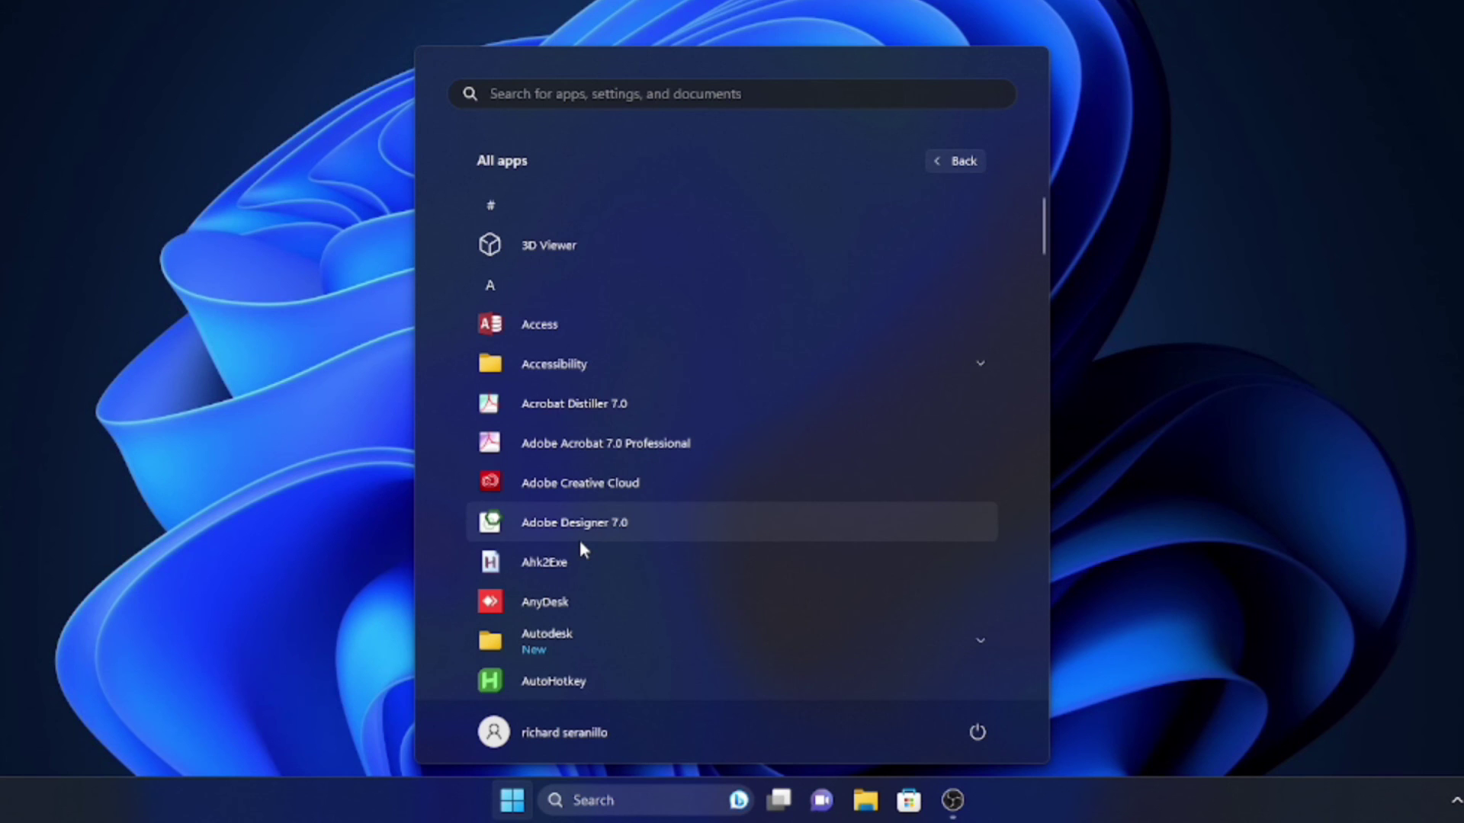
scroll(579, 540, down, 10)
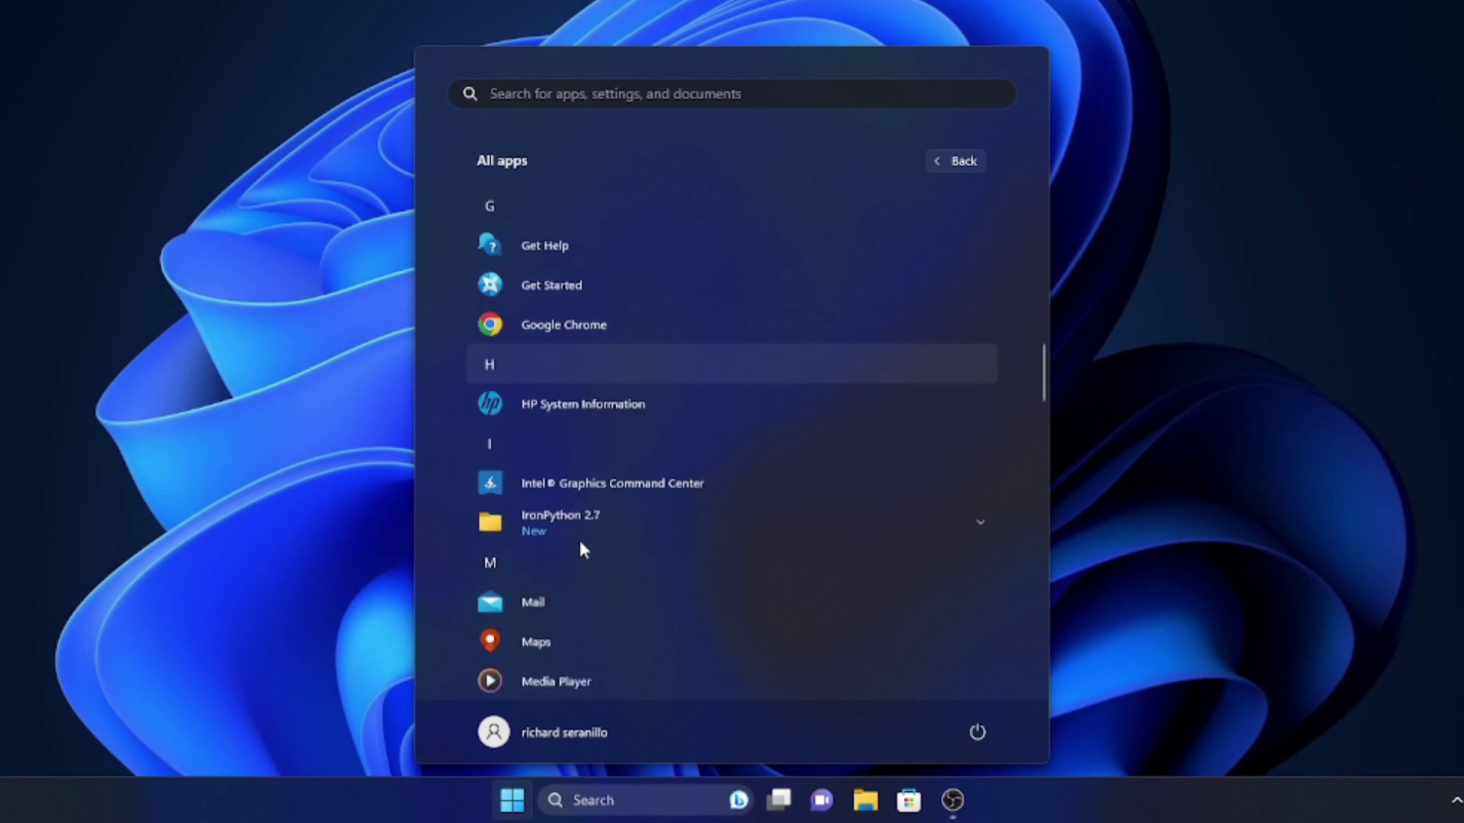
scroll(580, 540, down, 15)
scroll(581, 543, down, 4)
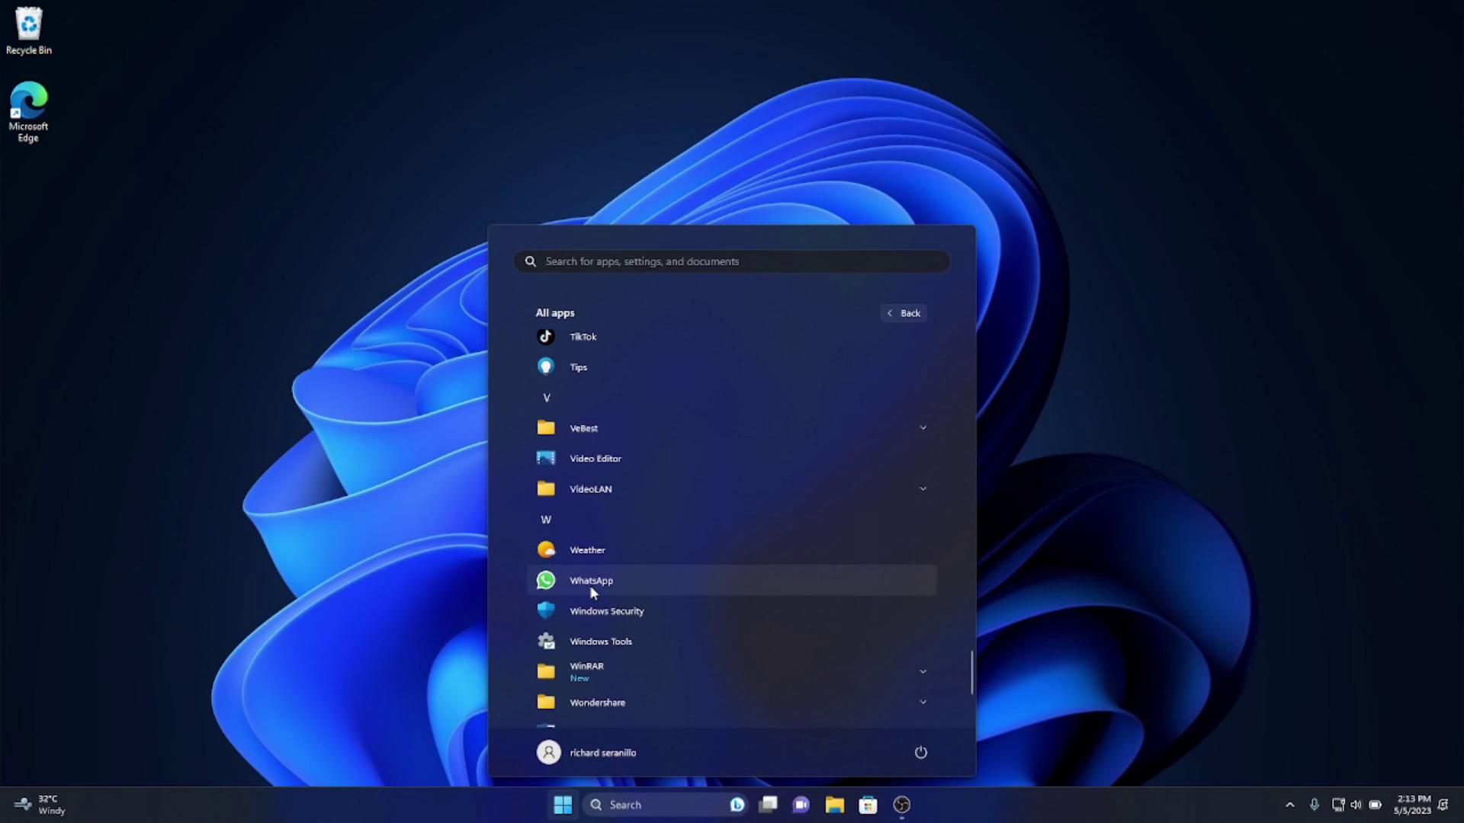
drag(590, 585, 245, 459)
drag(189, 399, 40, 213)
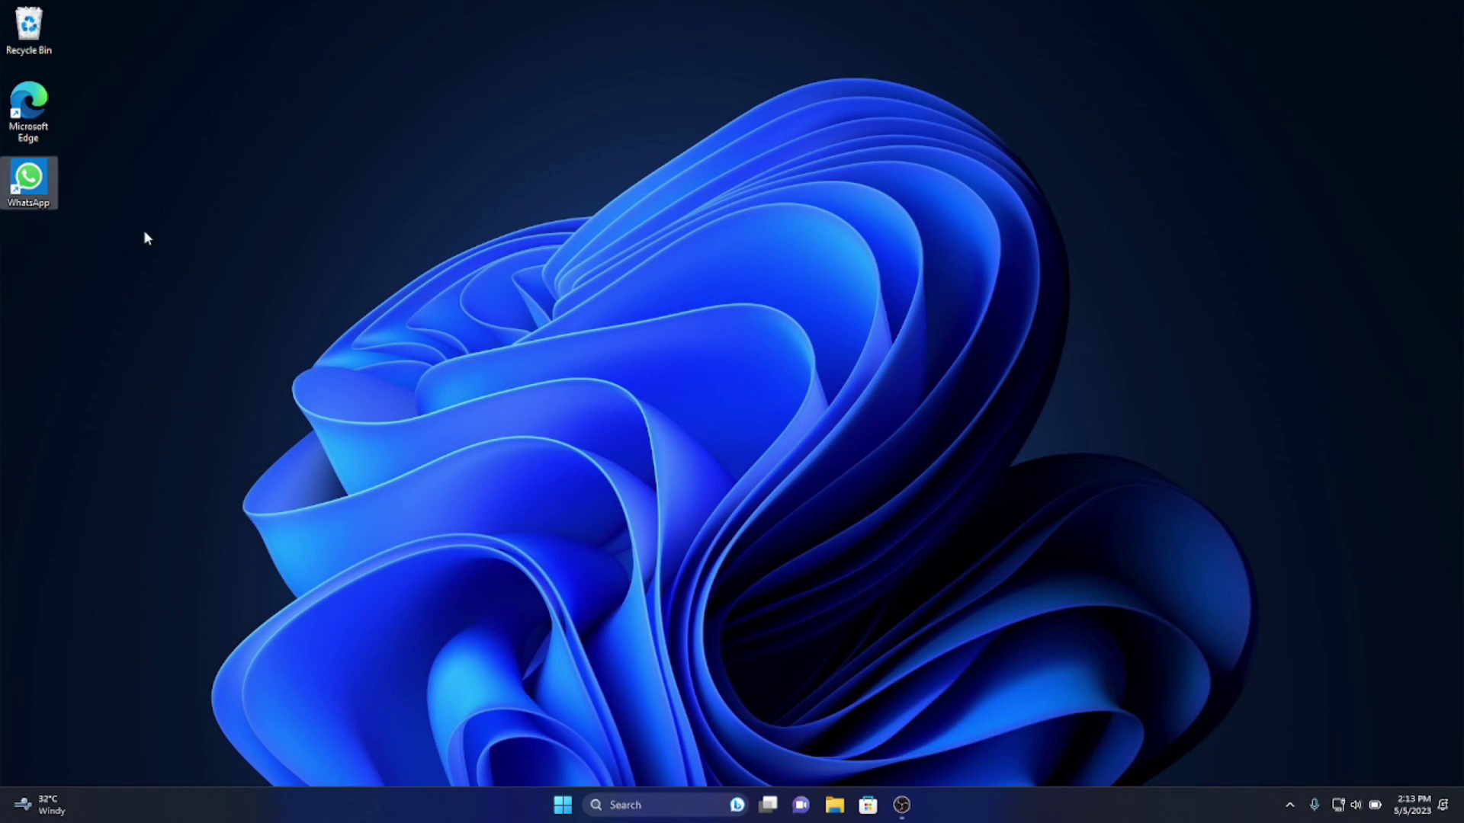
click(137, 319)
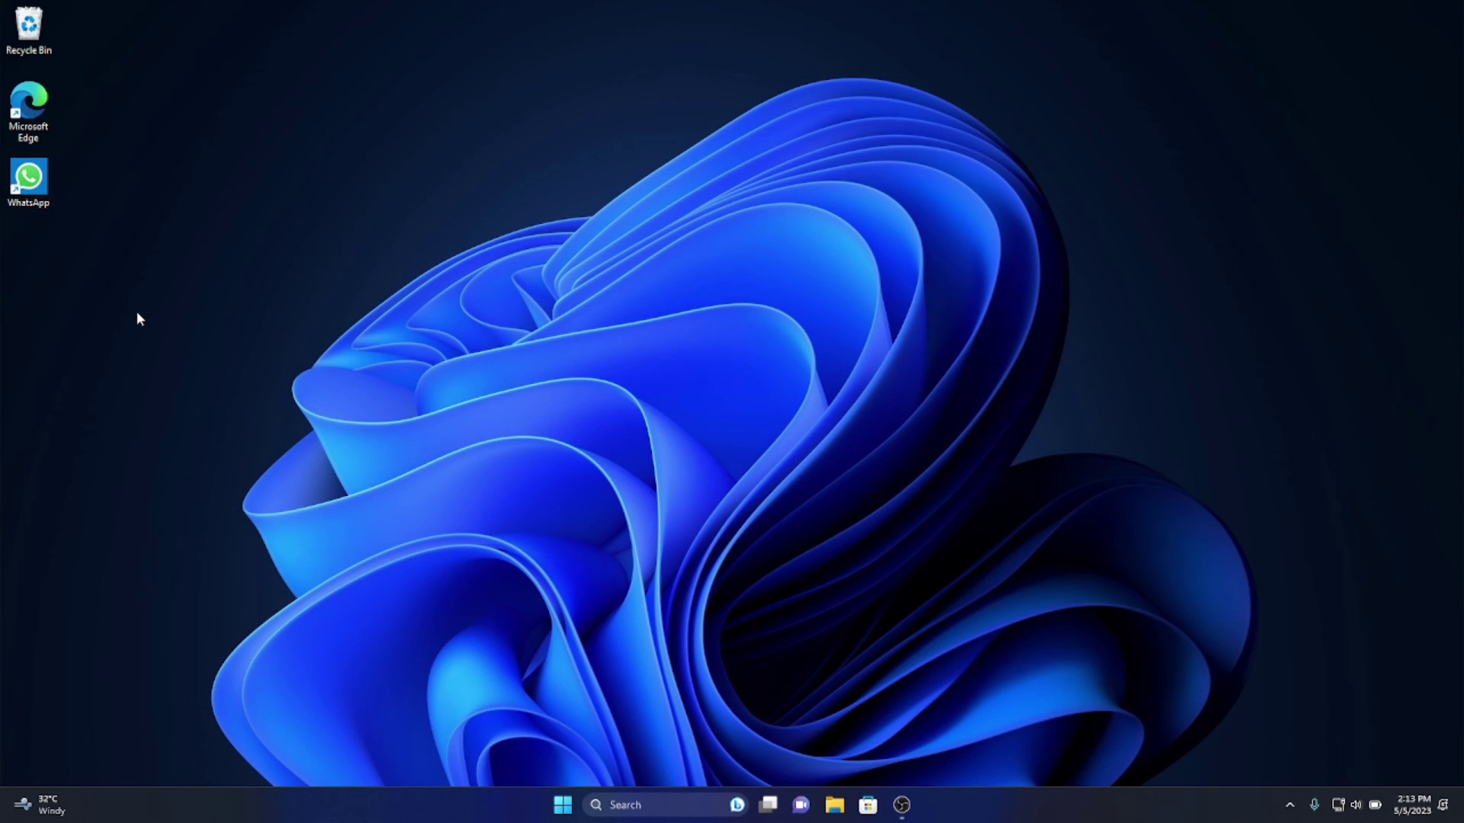